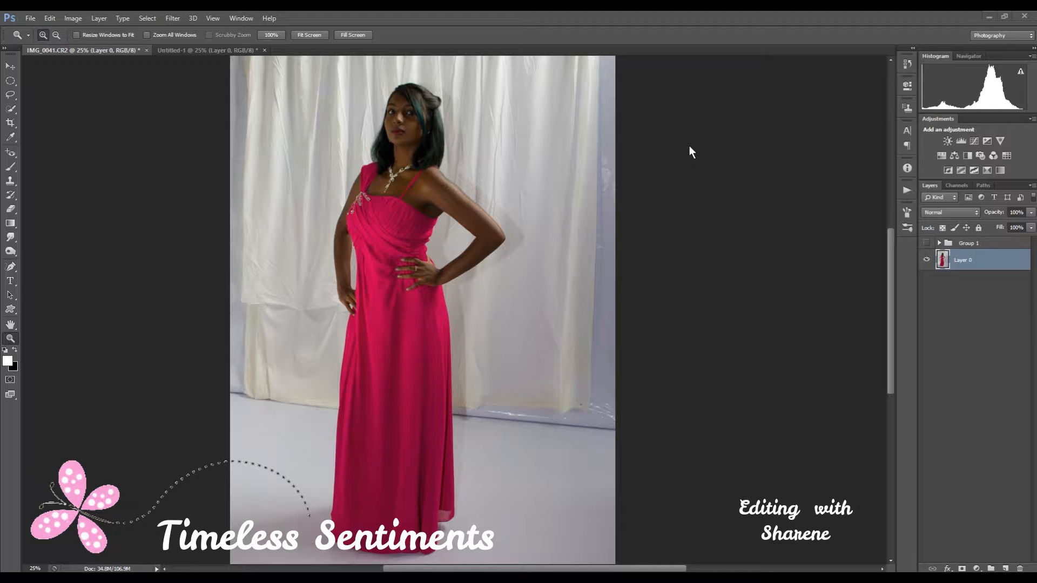
Show and expand Group 1, and hide its Layer 2, masked background copy and Layer 1 to compare with the original photo.
click(927, 244)
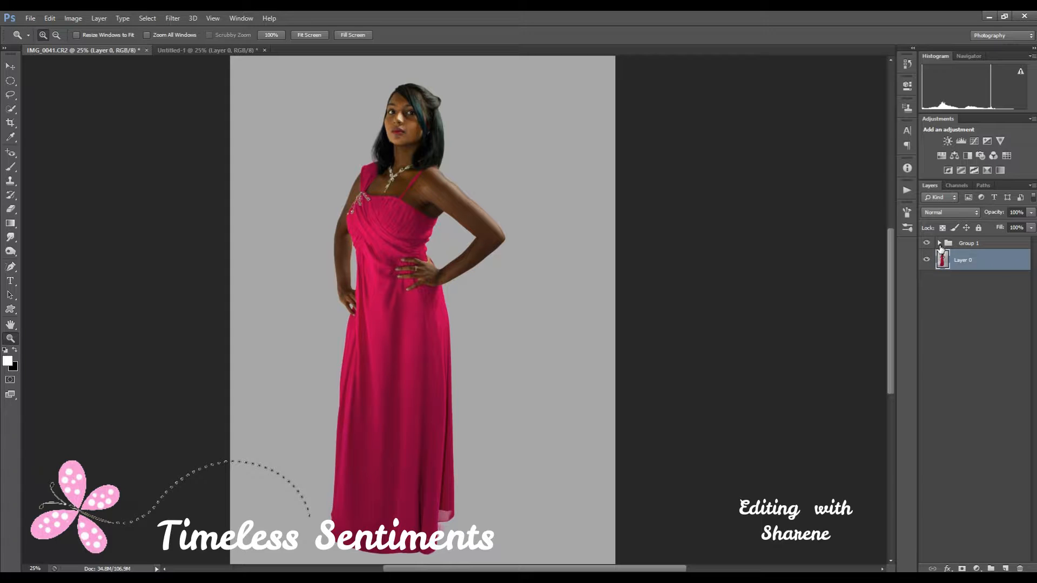
click(939, 244)
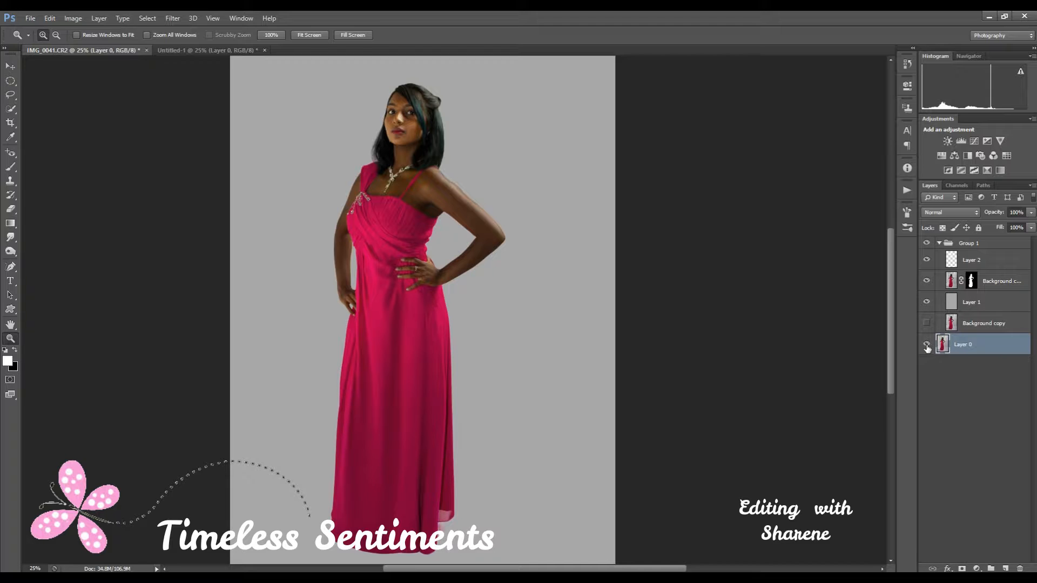
click(927, 260)
click(927, 281)
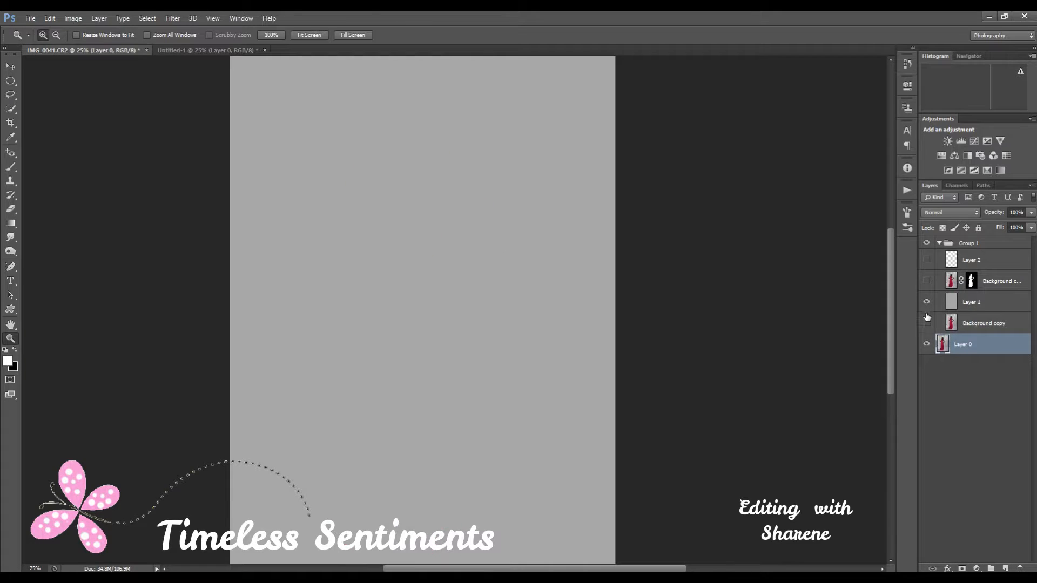
click(927, 302)
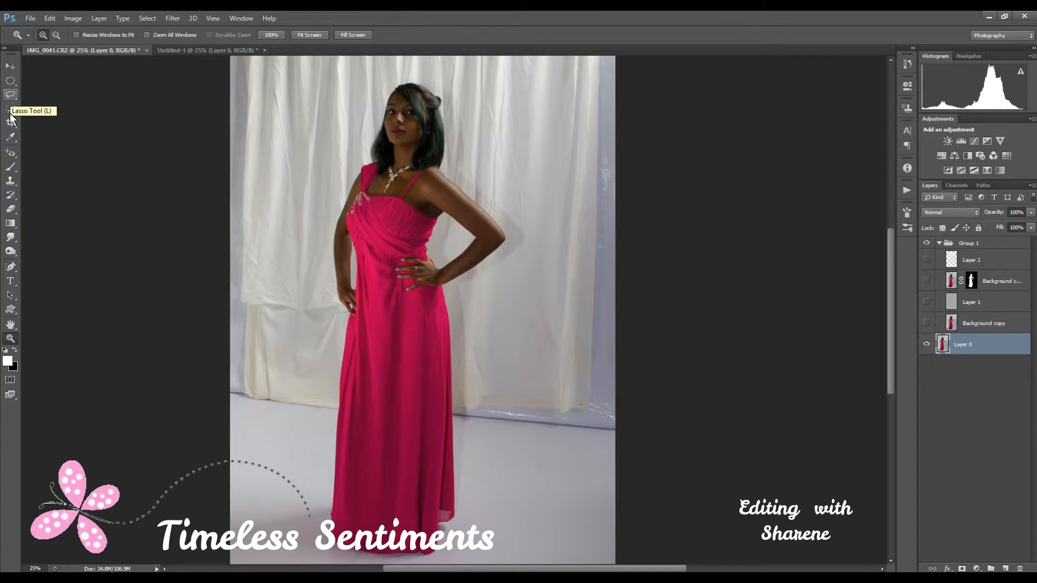
Examine the cutout build-up by showing the masked background copy, hiding Layer 0, and turning Layer 1 and Layer 2 back on.
click(928, 282)
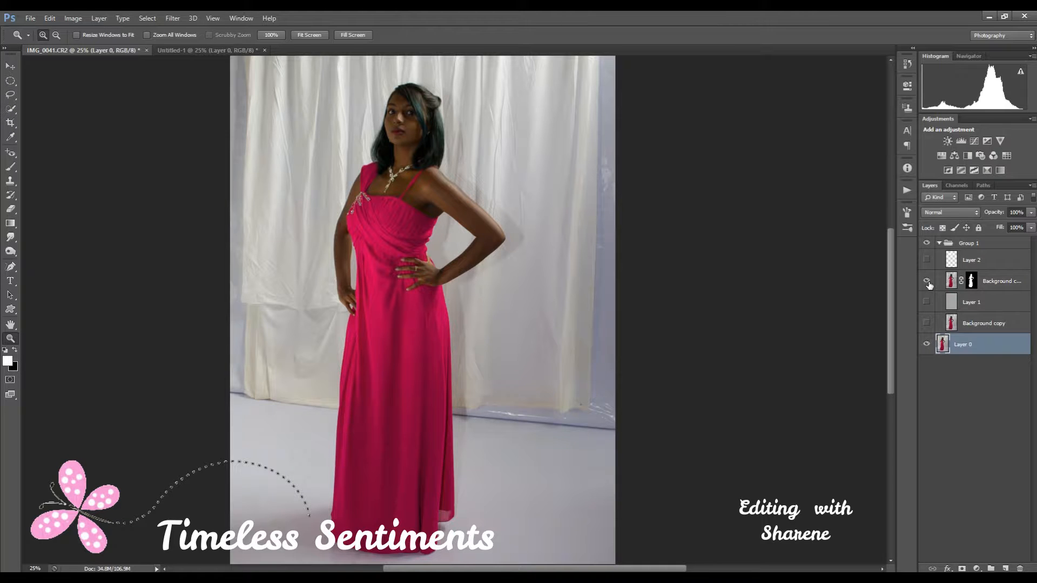
click(928, 344)
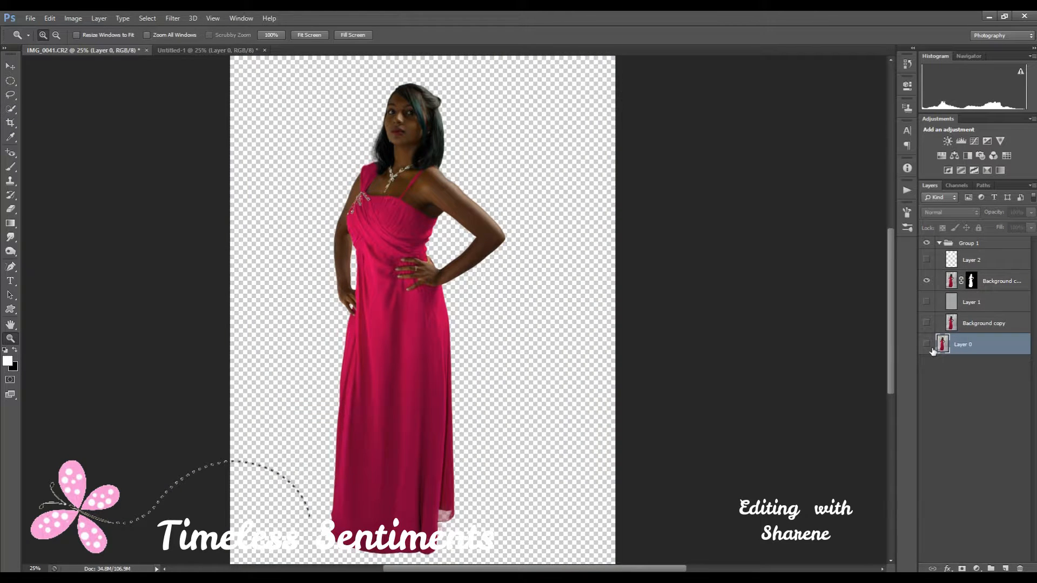
click(927, 303)
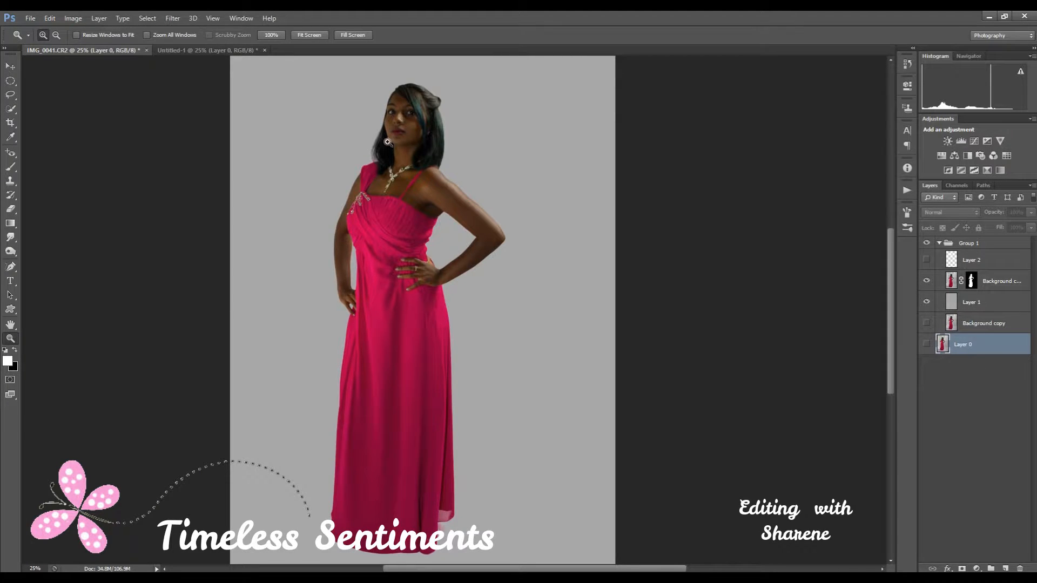
click(927, 260)
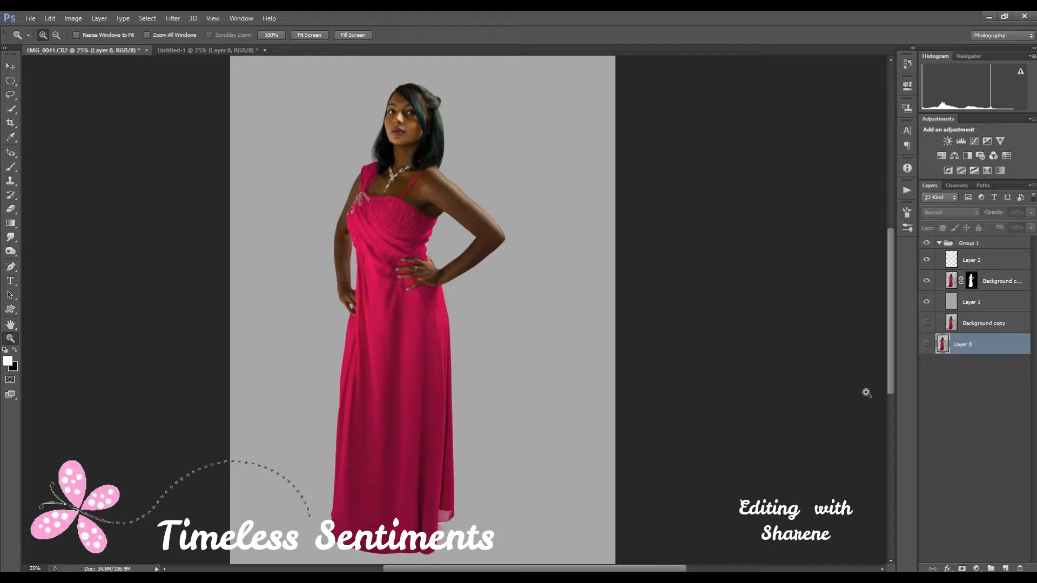
Switch to the Untitled-1 document, duplicate Layer 0 and hide the original layer beneath the copy.
click(181, 51)
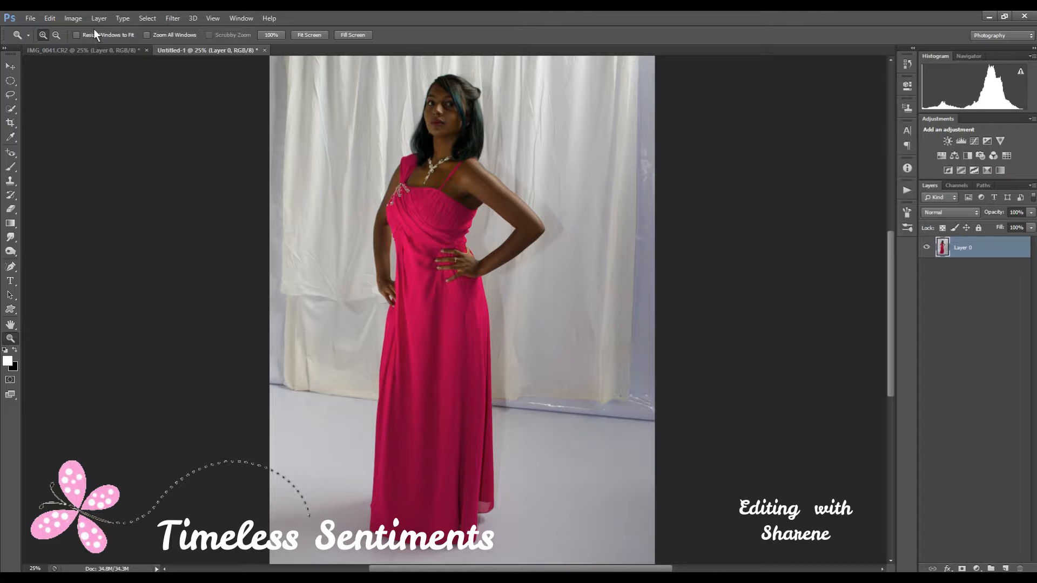
click(102, 19)
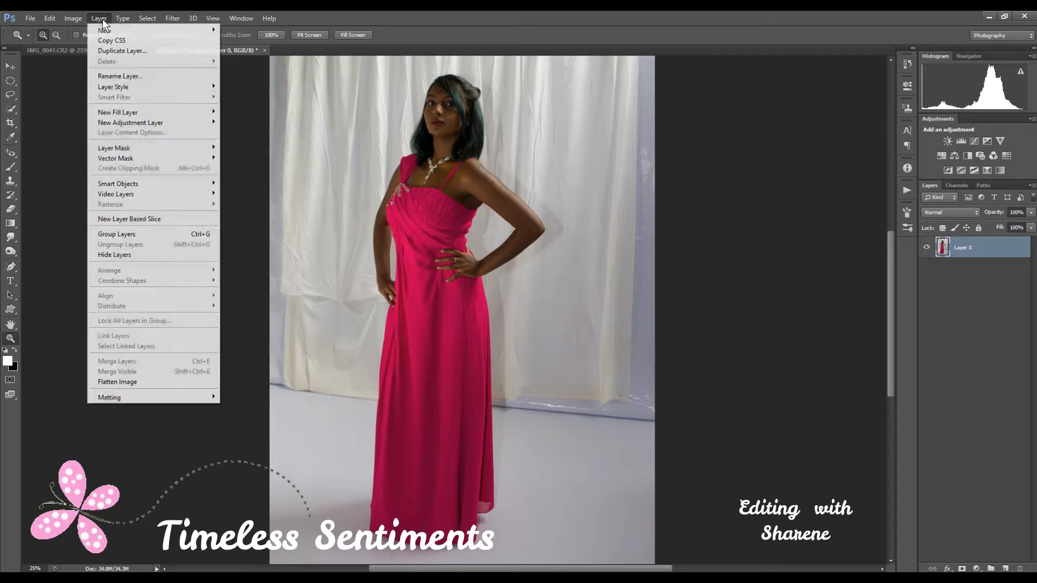
click(114, 50)
click(613, 188)
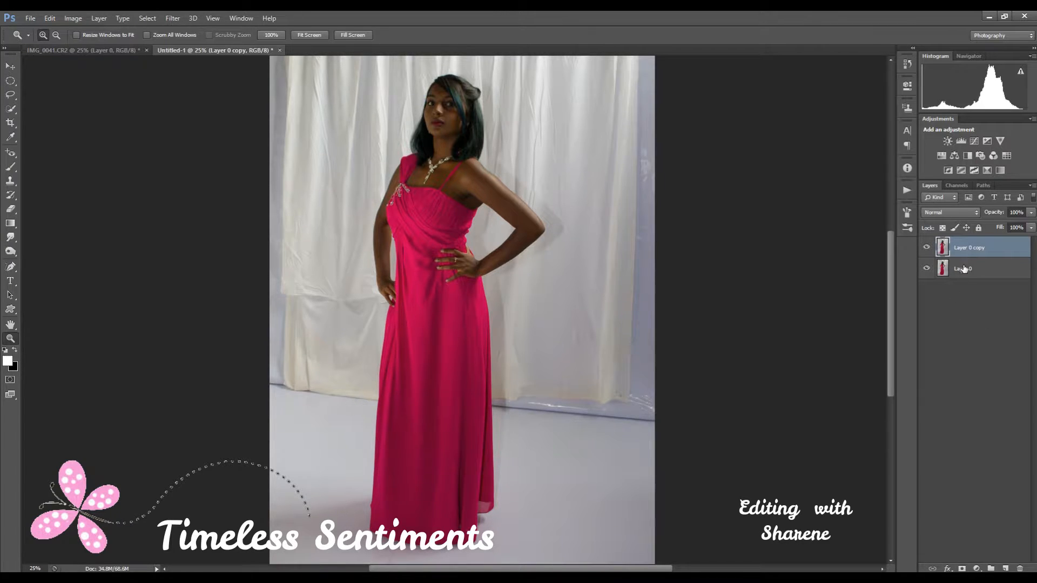
click(927, 268)
Make a new selection of the woman, including her dress and both arms, with the Quick Selection tool and a 63 px brush.
click(12, 109)
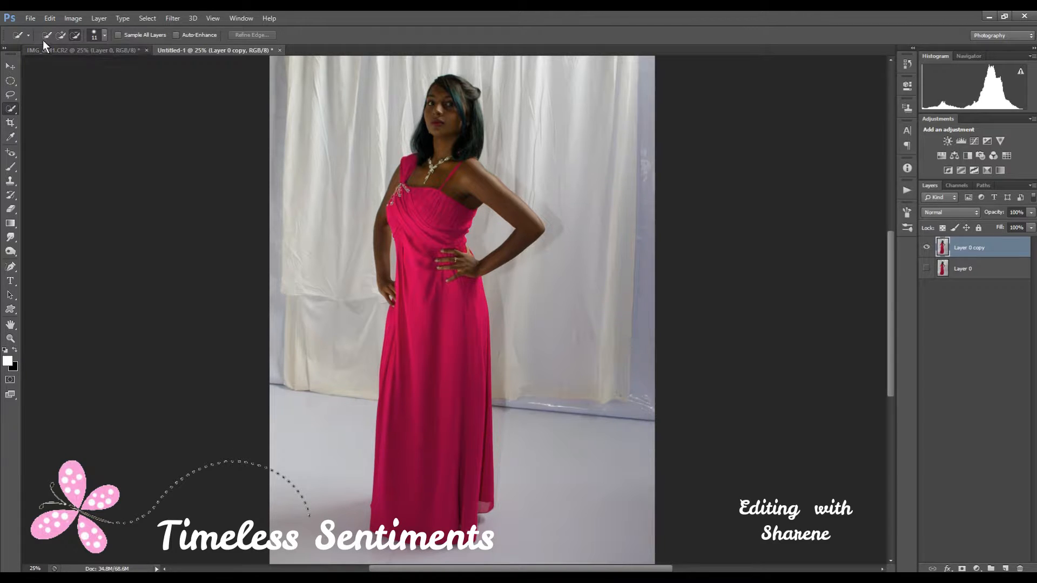
click(77, 34)
click(46, 35)
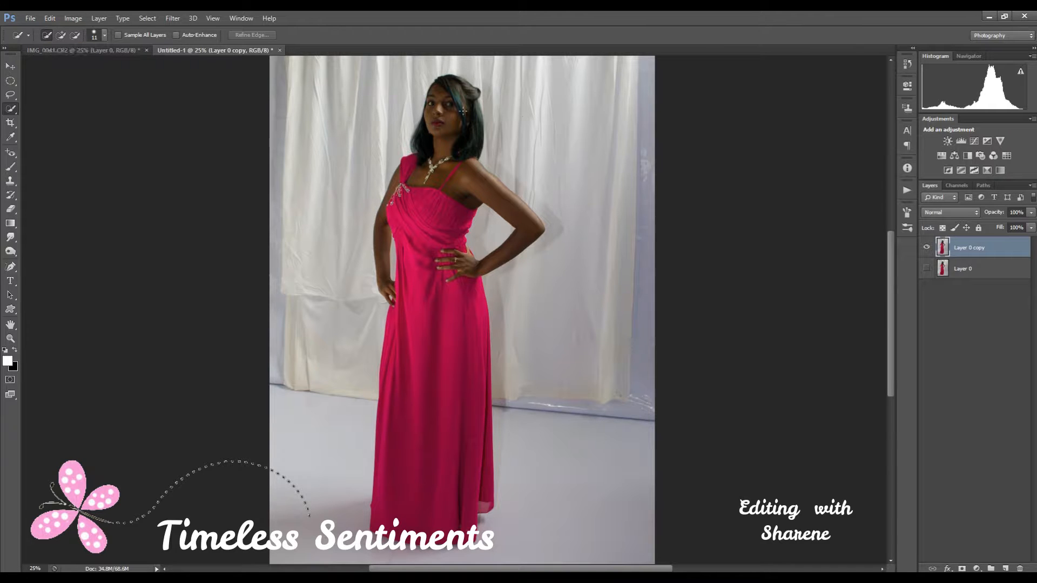
click(105, 35)
click(64, 66)
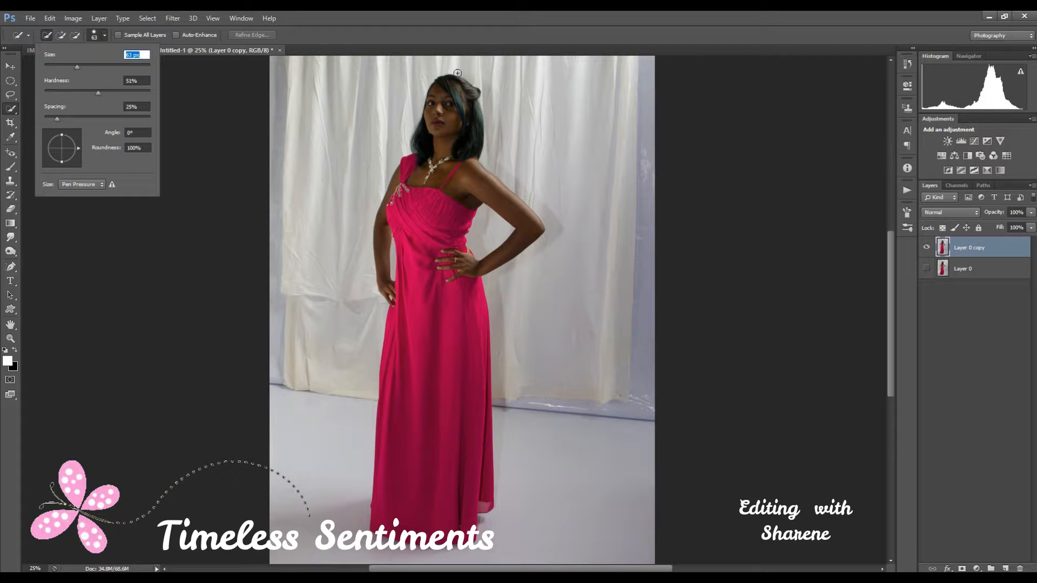
mouse_move(439, 83)
mouse_down()
mouse_move(469, 94)
mouse_move(465, 128)
mouse_move(449, 138)
mouse_move(425, 114)
mouse_move(414, 136)
mouse_move(420, 216)
mouse_move(436, 212)
mouse_move(436, 236)
mouse_move(420, 254)
mouse_up()
mouse_move(401, 204)
mouse_down()
mouse_move(410, 221)
mouse_move(394, 210)
mouse_up()
mouse_move(413, 247)
mouse_down()
mouse_move(421, 375)
mouse_move(406, 464)
mouse_up()
mouse_move(466, 270)
mouse_down()
mouse_move(486, 175)
mouse_move(467, 168)
mouse_move(484, 185)
mouse_up()
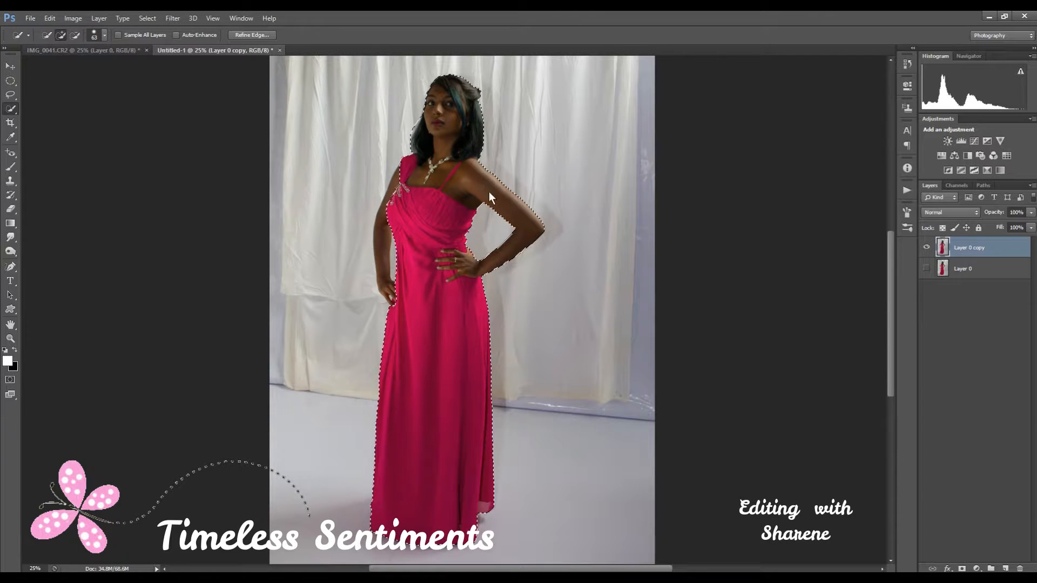
drag(389, 231, 387, 240)
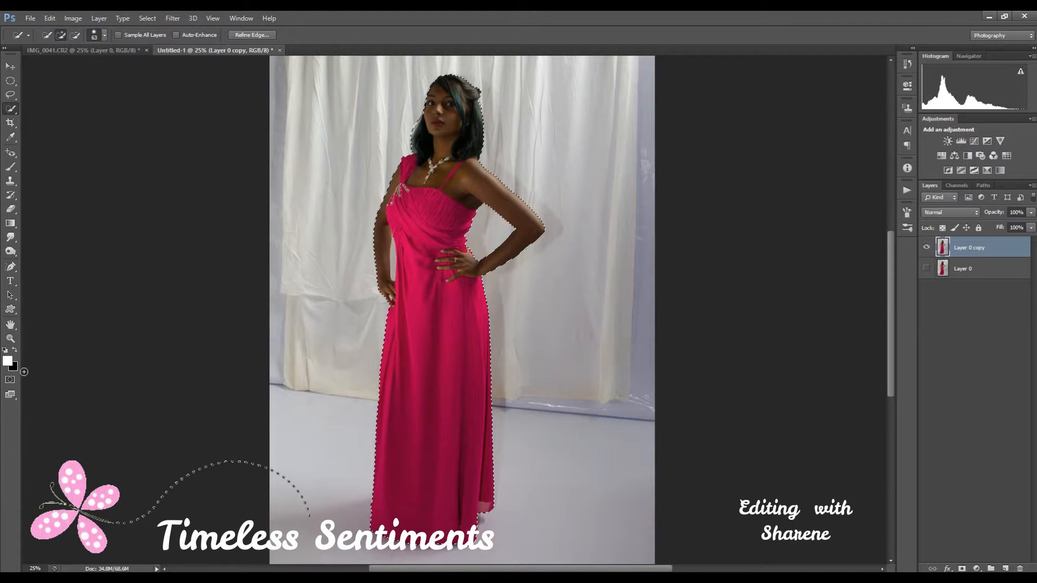
Subtract the background gap between the bent arm and the dress from the selection, using a 13 px Quick Selection brush.
click(9, 342)
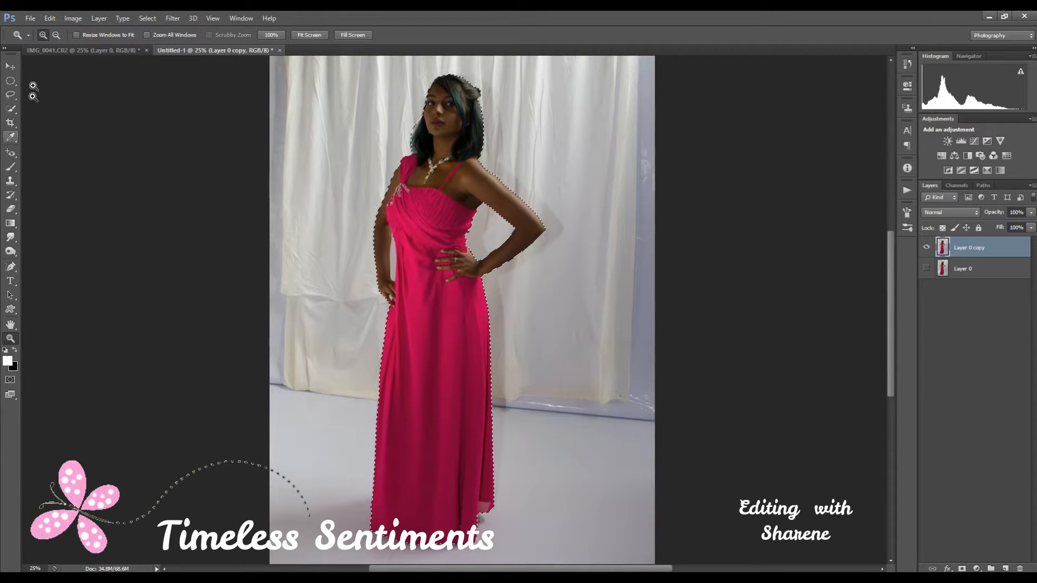
click(408, 262)
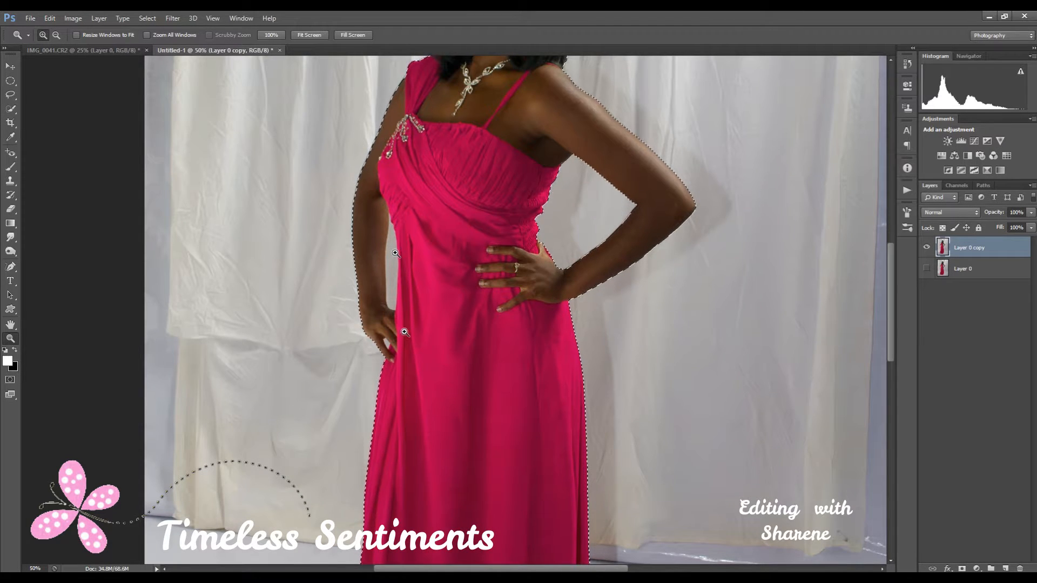
click(12, 109)
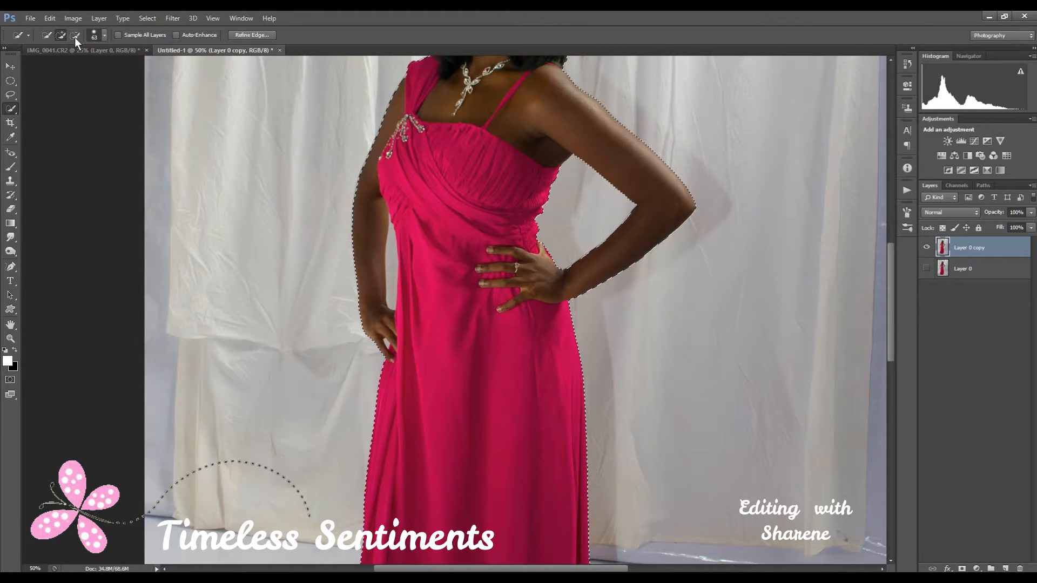
click(105, 37)
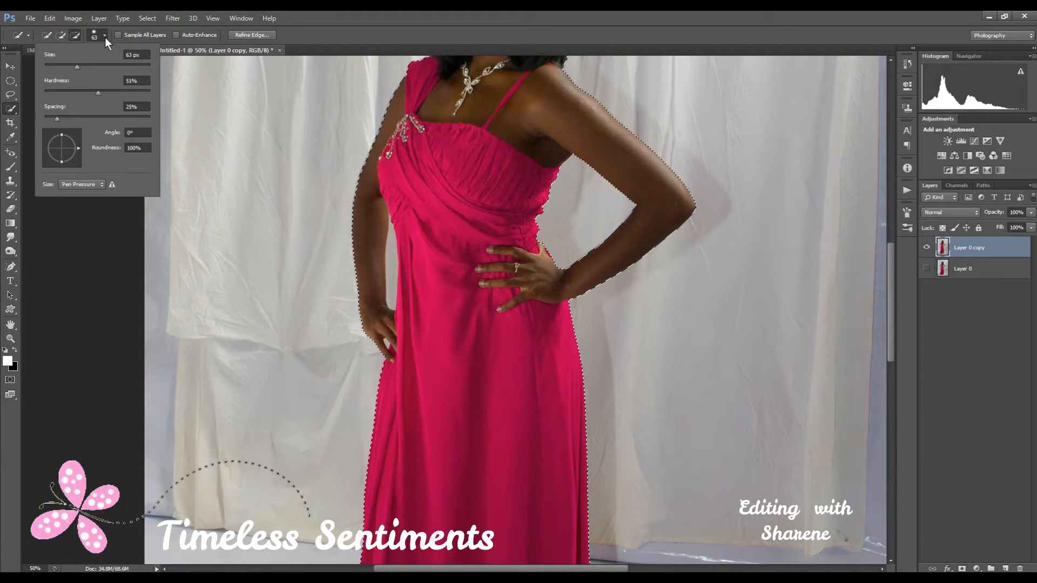
click(60, 67)
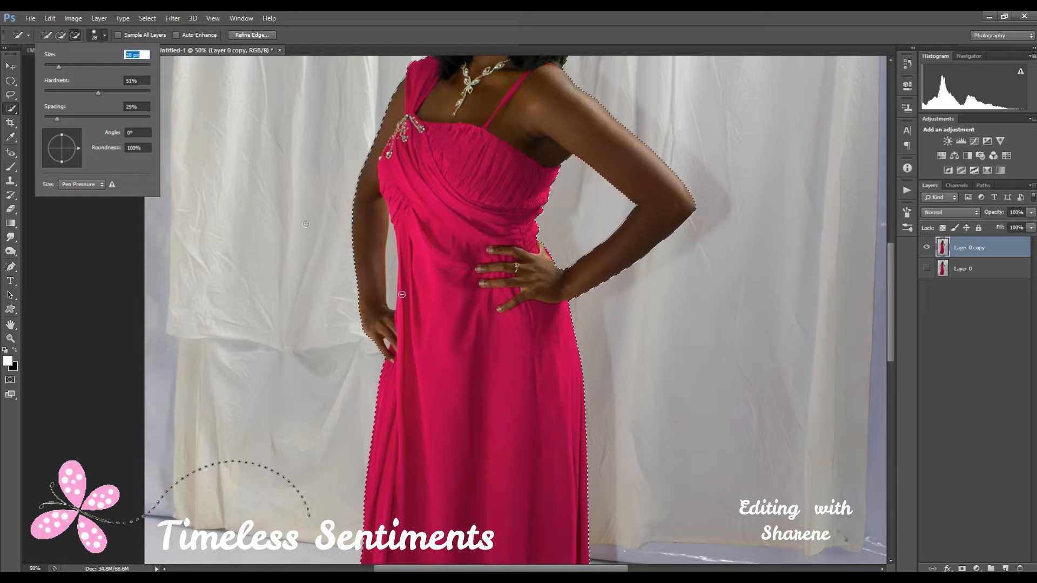
click(51, 66)
drag(395, 299, 392, 227)
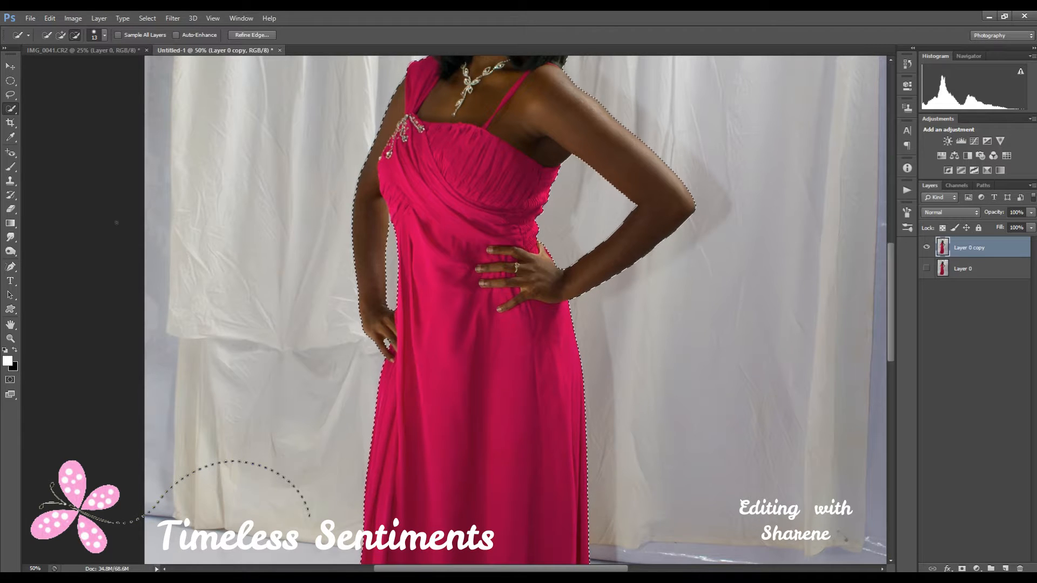
Set Quick Selection to add to the selection and examine the outline around the whole figure.
click(61, 35)
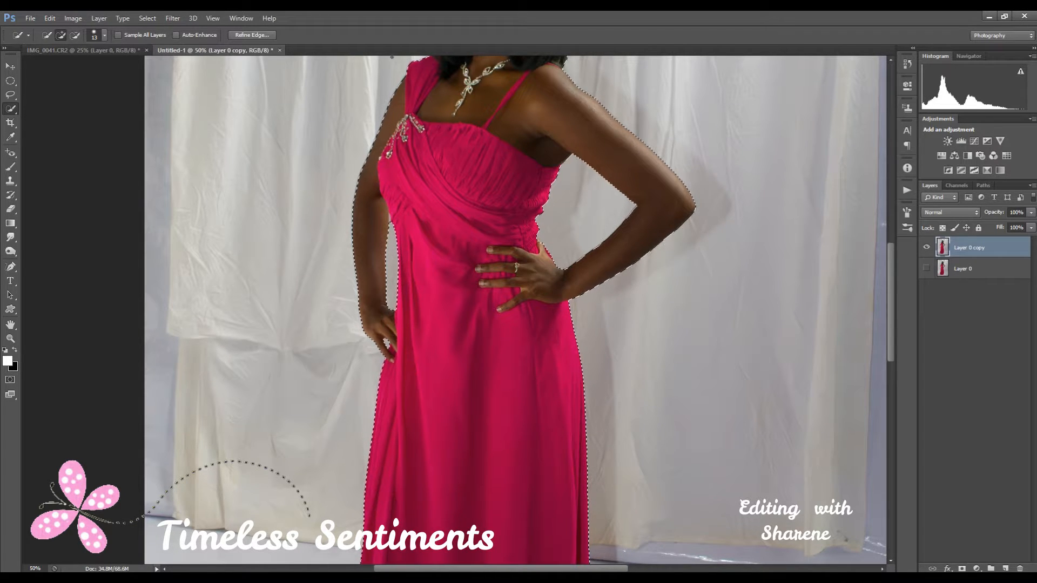
scroll(394, 223, up, 5)
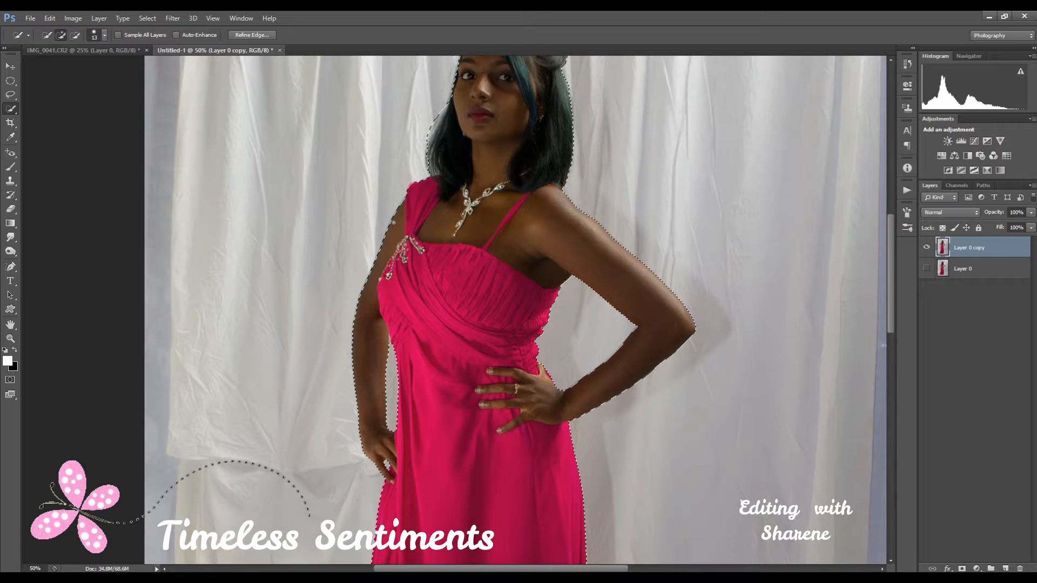
scroll(393, 223, down, 7)
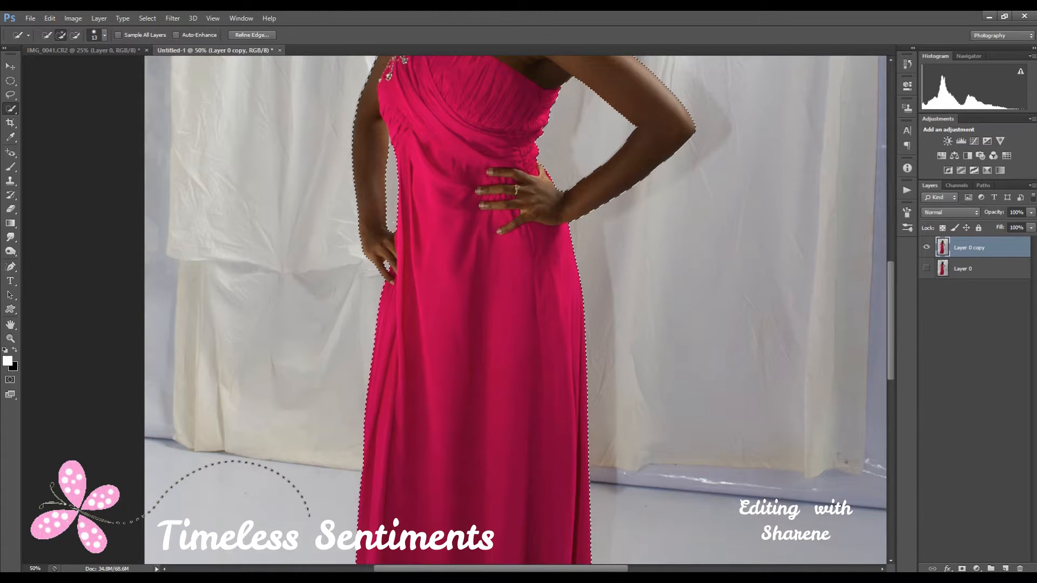
click(13, 340)
click(56, 35)
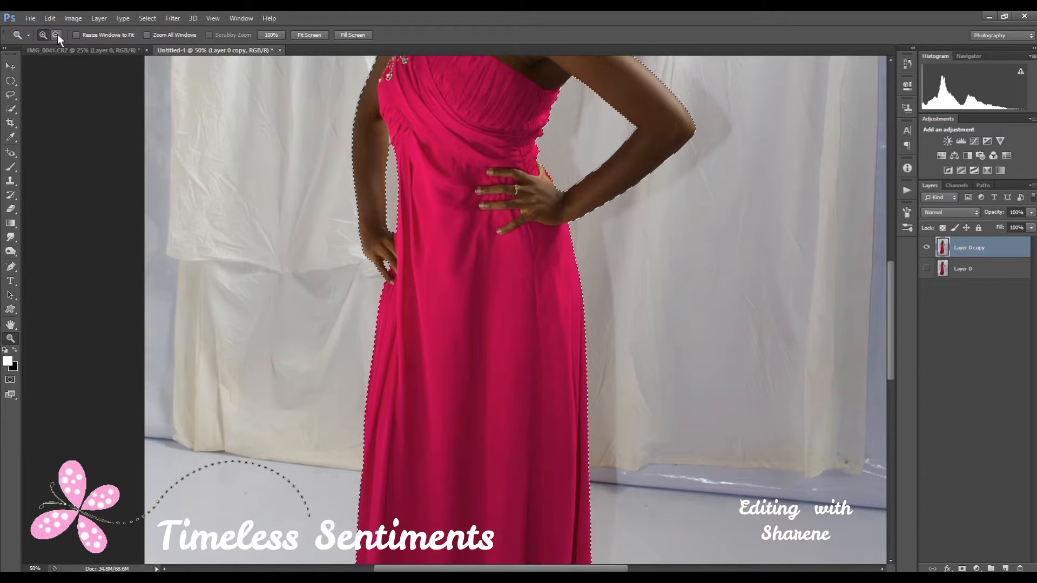
click(469, 286)
click(469, 287)
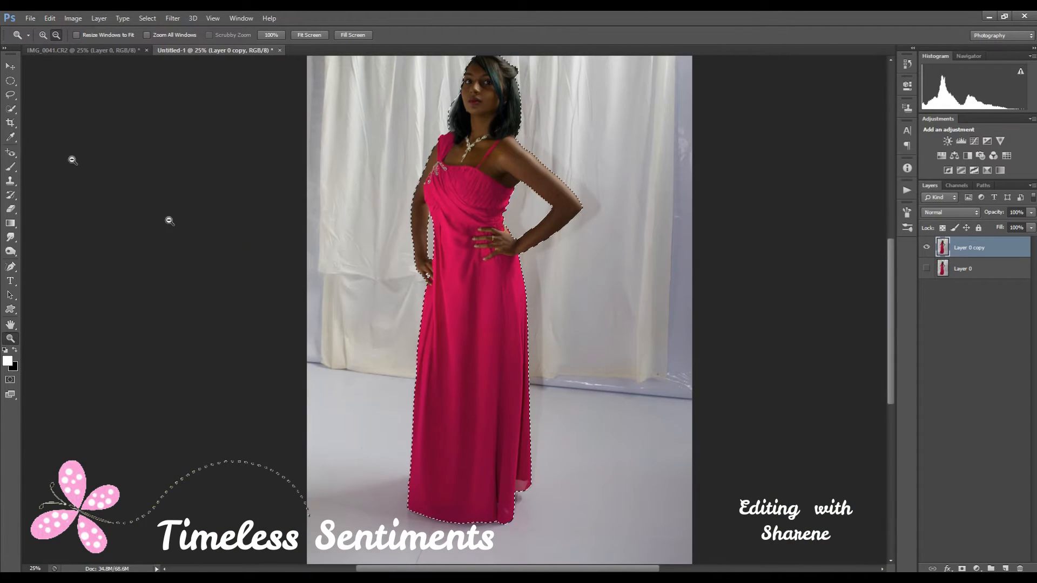
click(11, 109)
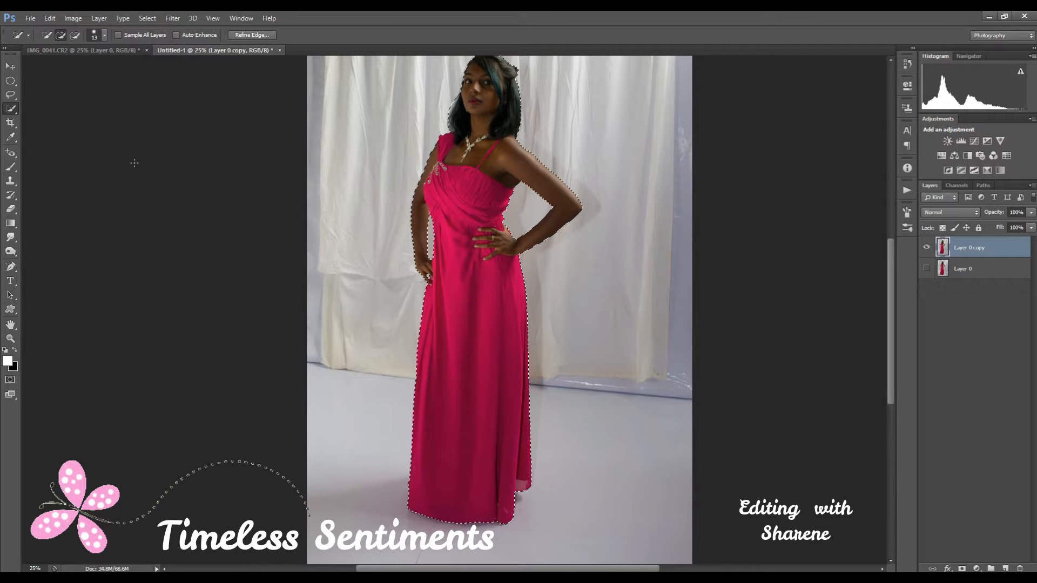
scroll(134, 162, up, 1)
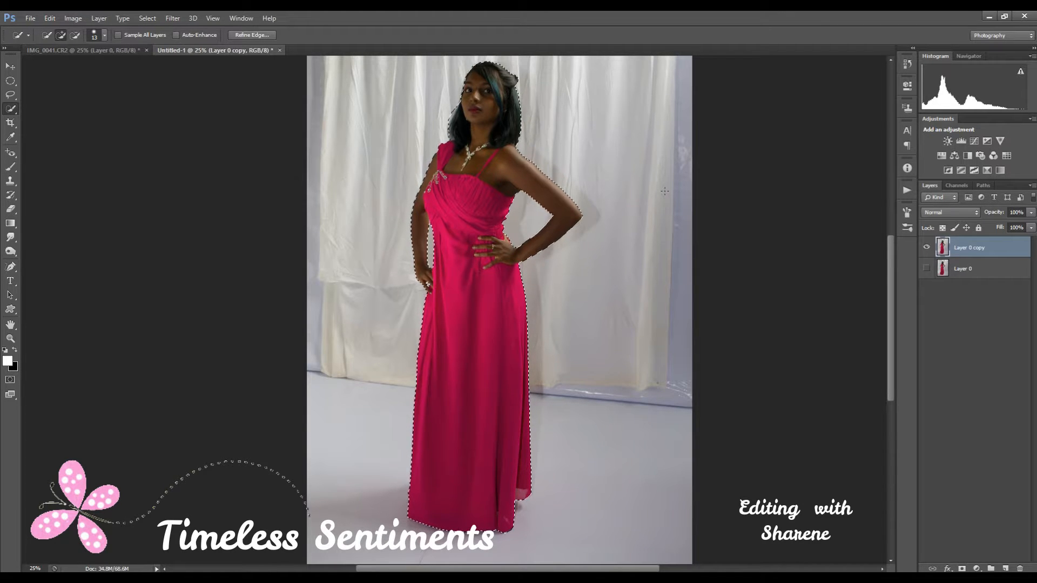
Start Refine Edge on the selection, preview it as Marching Ants and set the view mode to Overlay.
click(254, 37)
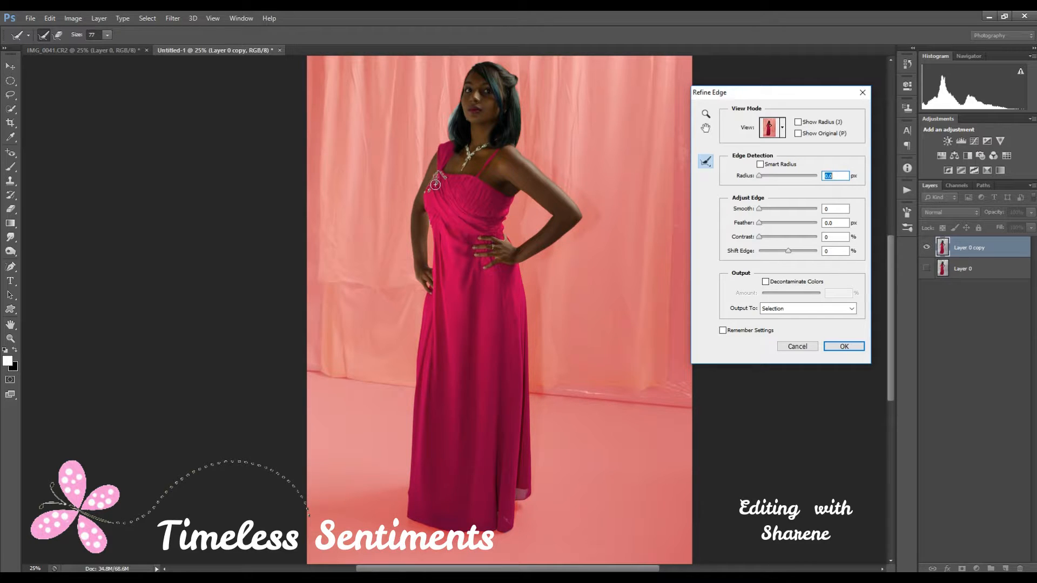
click(783, 128)
click(773, 158)
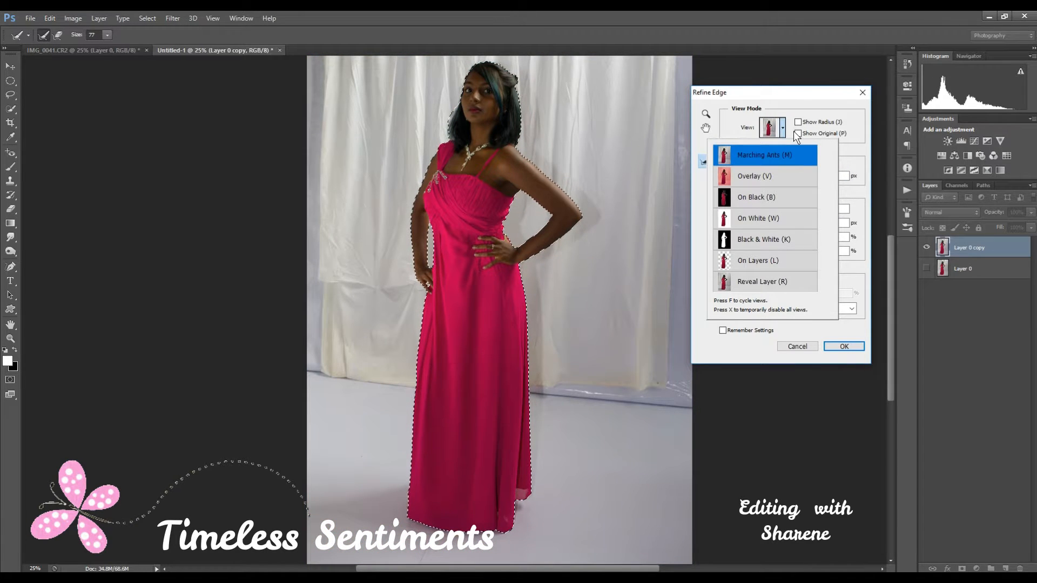
click(777, 181)
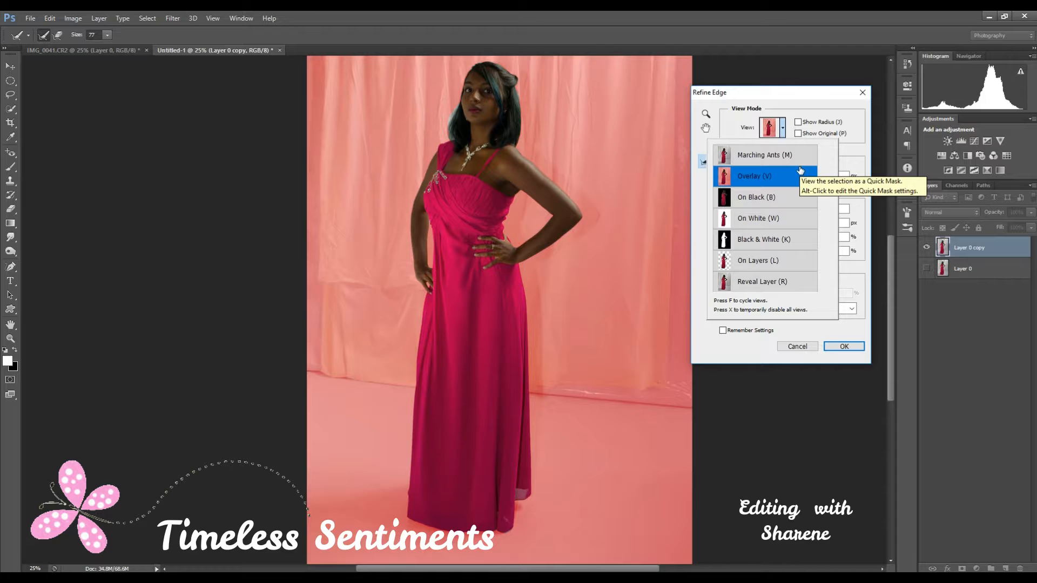
click(808, 108)
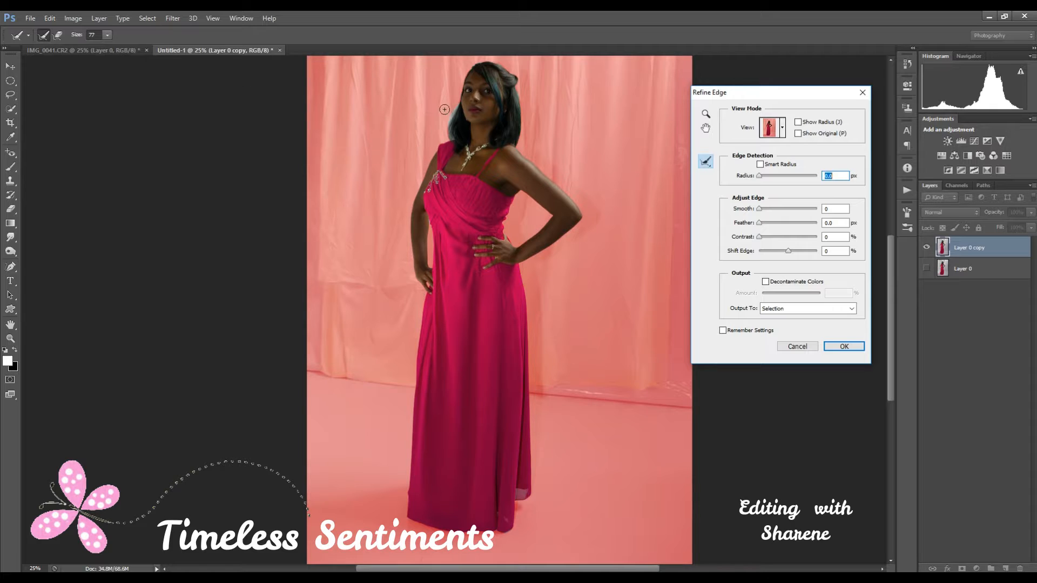
Brush over the selection edge along the side of the hair and the dress hem to refine it.
drag(455, 107, 447, 140)
drag(524, 502, 523, 508)
Turn on Smart Radius with a 0.9 px radius, and set Smooth to 5 and Feather to 0.9 px for the selection edge.
click(763, 176)
click(759, 210)
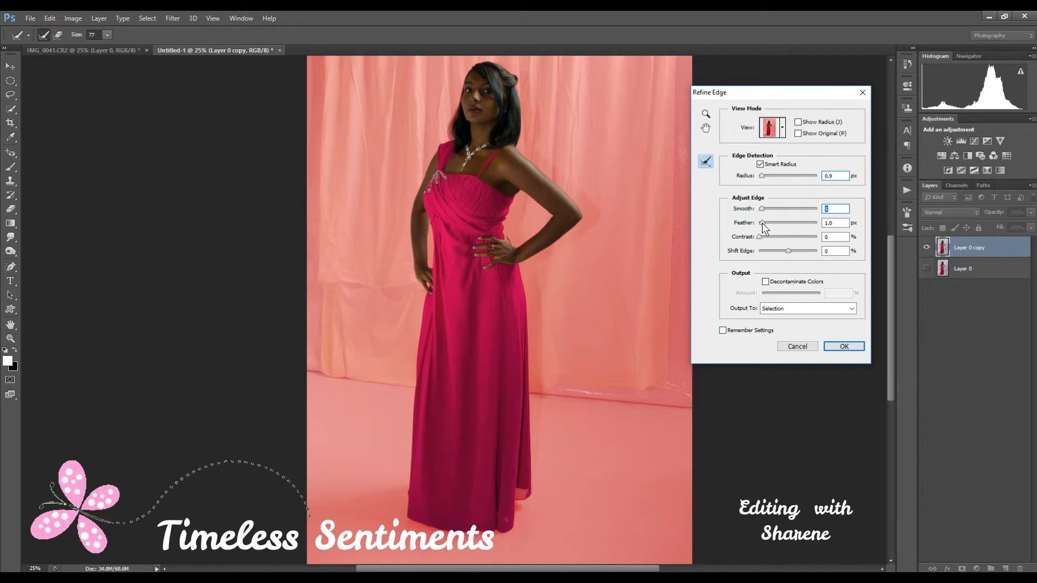
key(Tab)
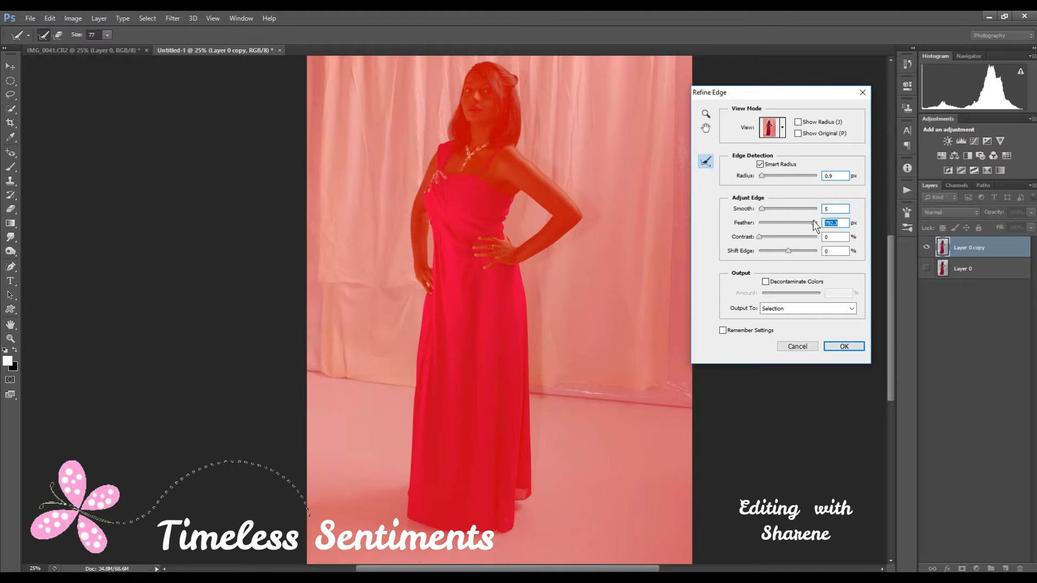
drag(815, 224, 779, 226)
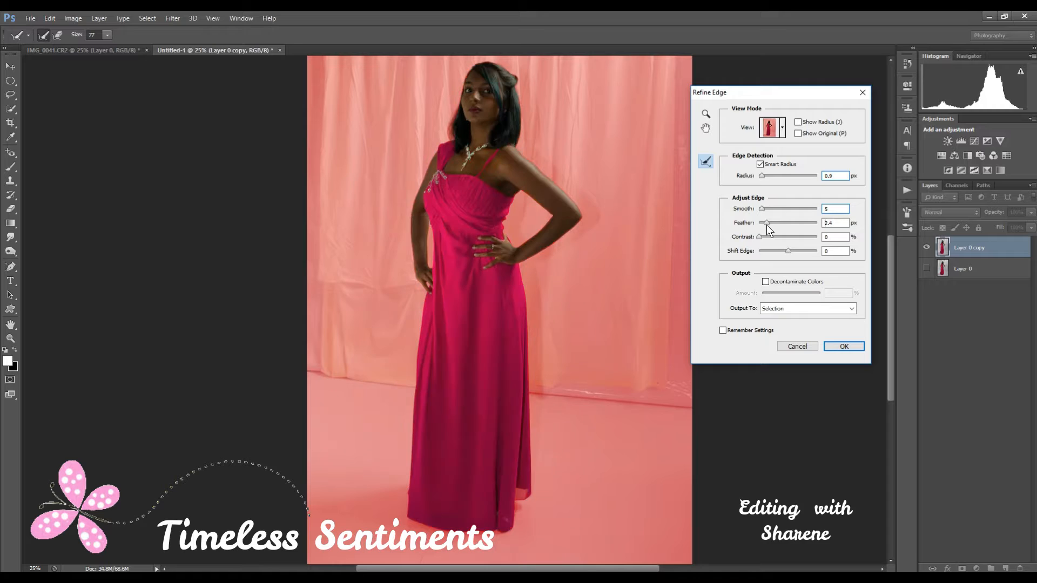
click(762, 225)
Set Contrast to 1%, turn on Decontaminate Colors at 50%, and output the refined selection to a new layer with layer mask.
key(Tab)
click(763, 282)
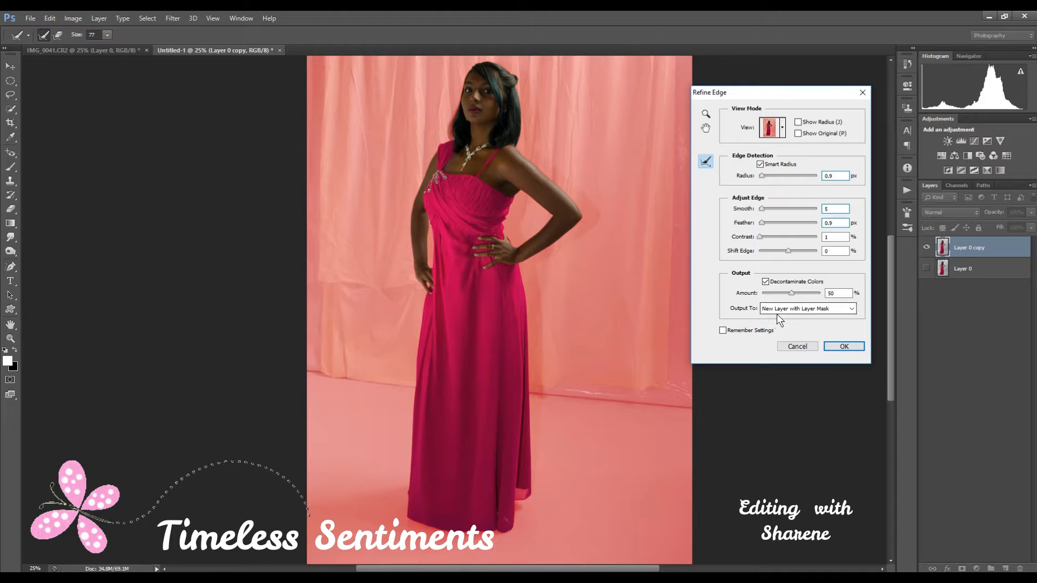
click(835, 347)
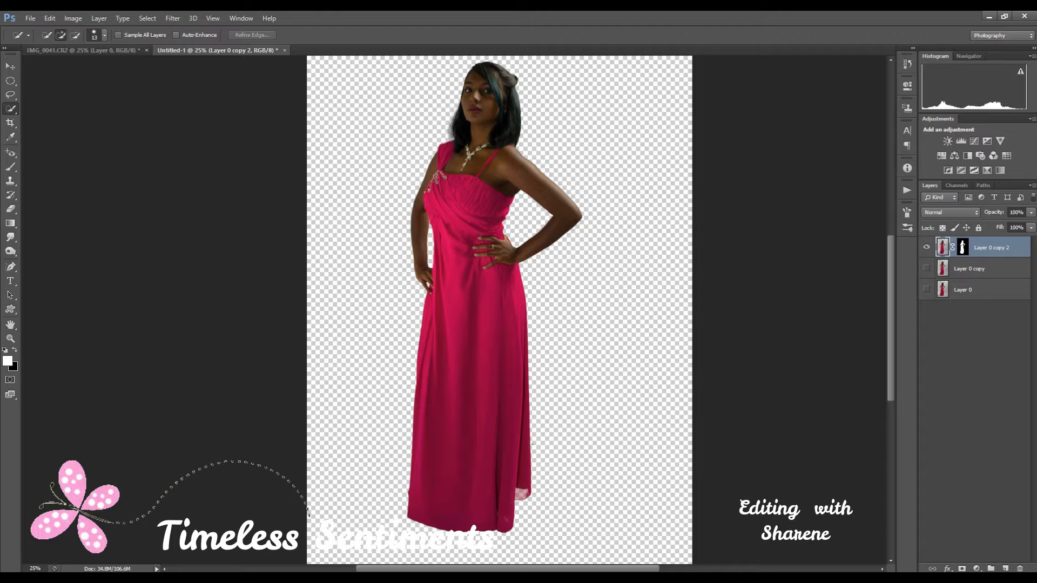
Examine the masked cut-out and compare it with the original background by toggling the visibility of Layer 0.
click(12, 67)
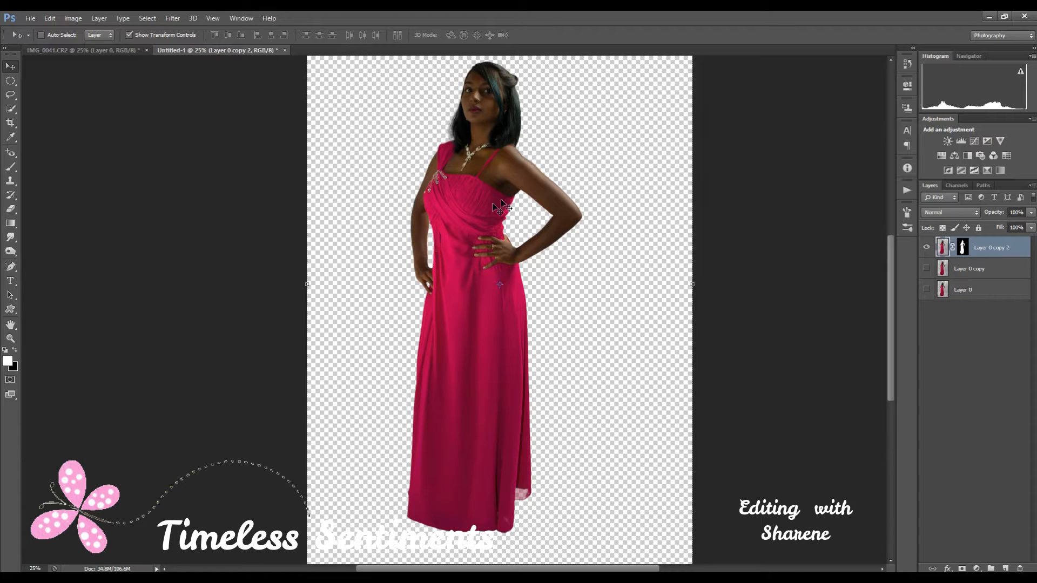
key(shift+Down)
key(shift+Down)
key(shift+Down)
key(shift+Down)
key(shift+Down)
key(shift+Down)
key(shift+Down)
key(shift+Down)
key(shift+Down)
key(shift+Down)
key(shift+Down)
key(shift+Down)
key(shift+Down)
key(shift+Down)
key(shift+Down)
key(shift+Down)
key(shift+Down)
key(shift+Down)
key(shift+Down)
key(shift+Down)
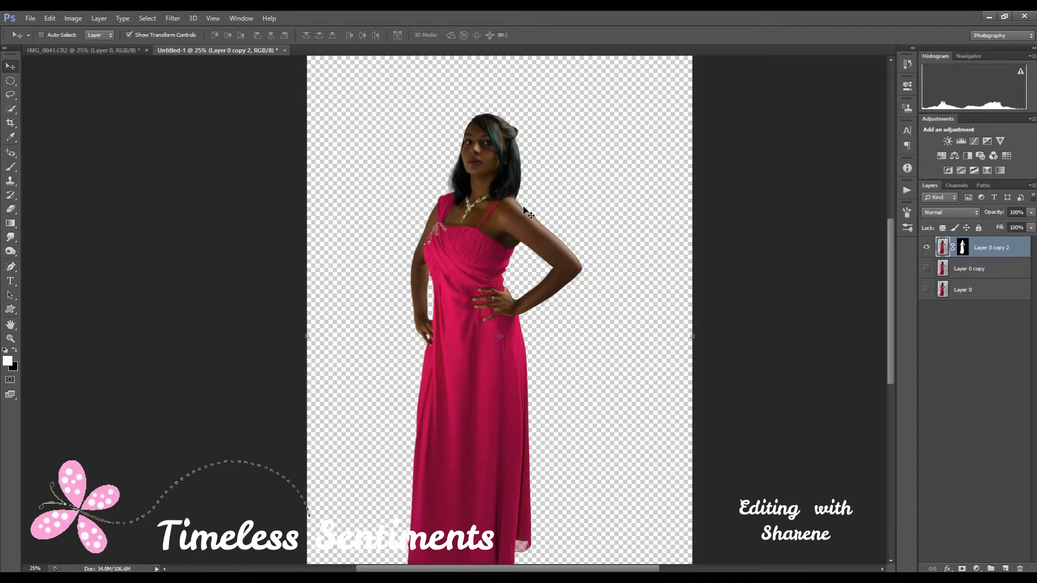
click(926, 290)
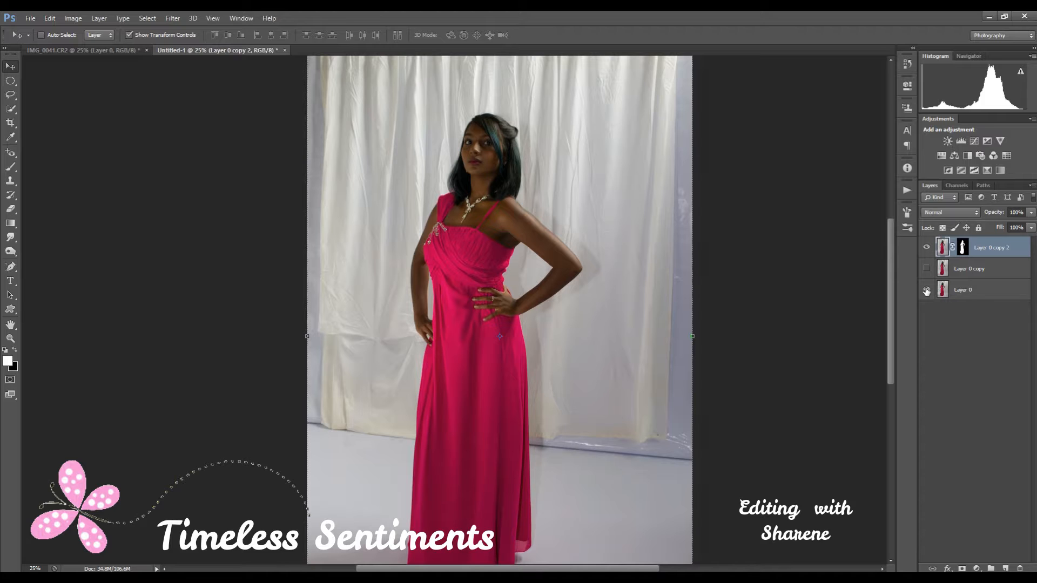
click(927, 290)
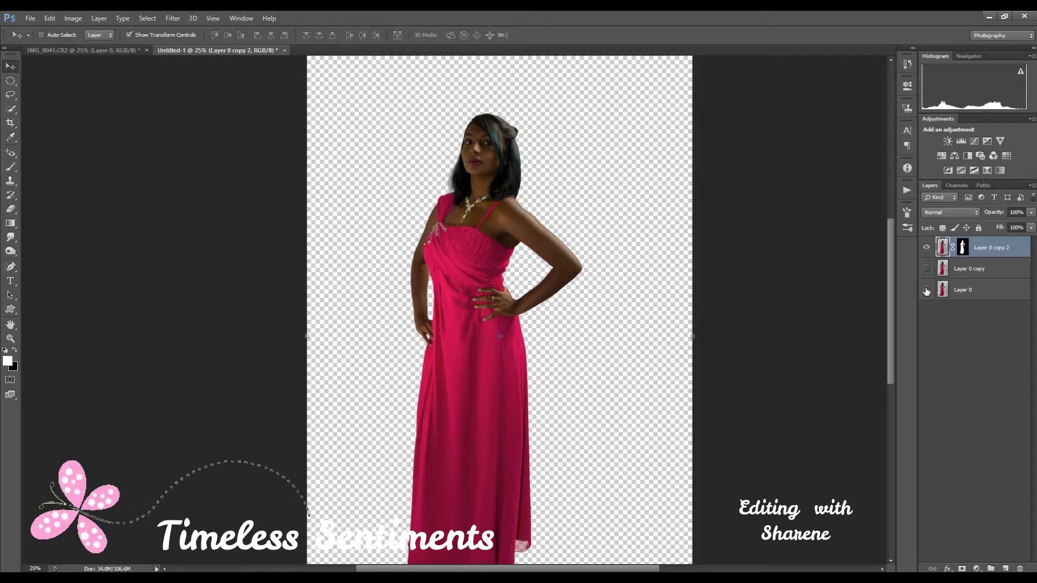
click(927, 292)
Create a new blank layer above the cut-out in Normal mode at 100% opacity.
click(108, 21)
mouse_move(124, 31)
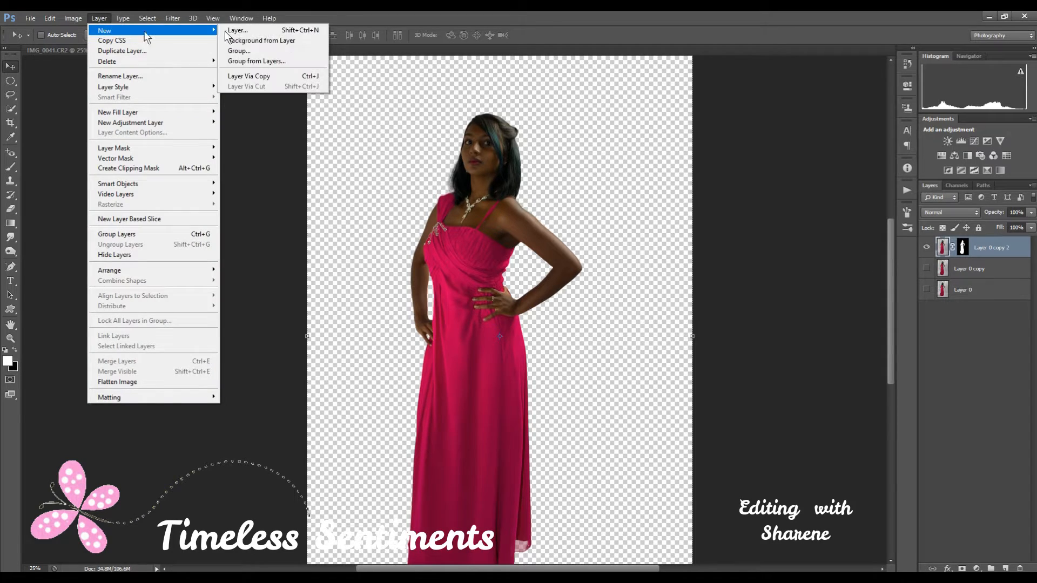
click(286, 34)
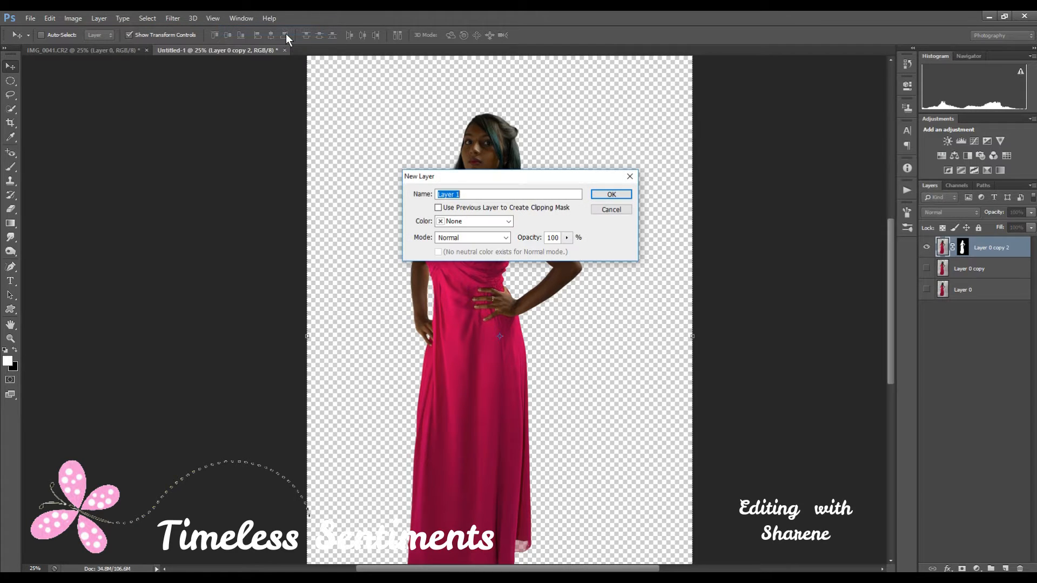
click(603, 194)
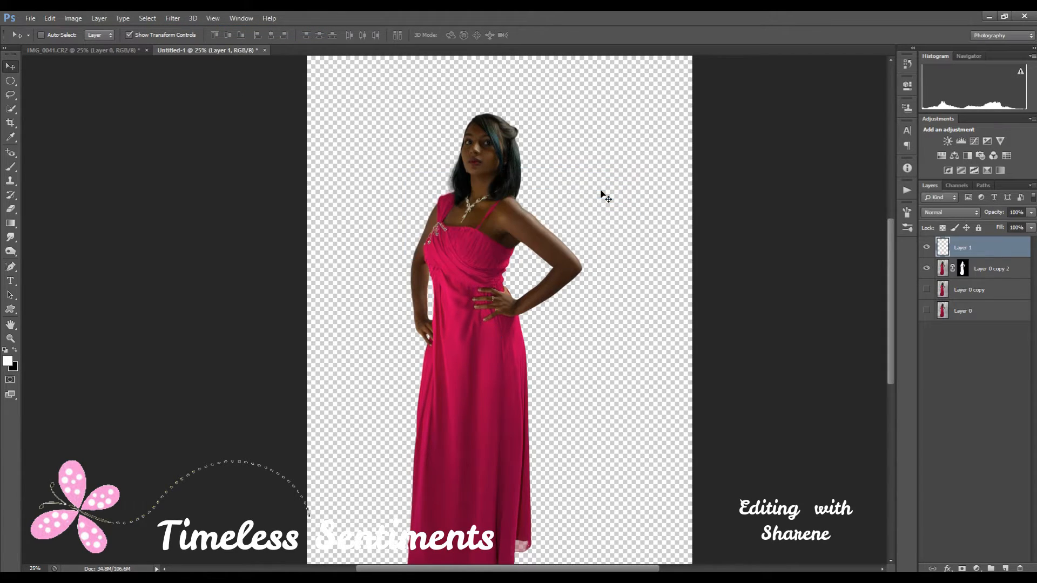
Fill the new blank layer with white in Normal mode at 100% opacity.
click(50, 18)
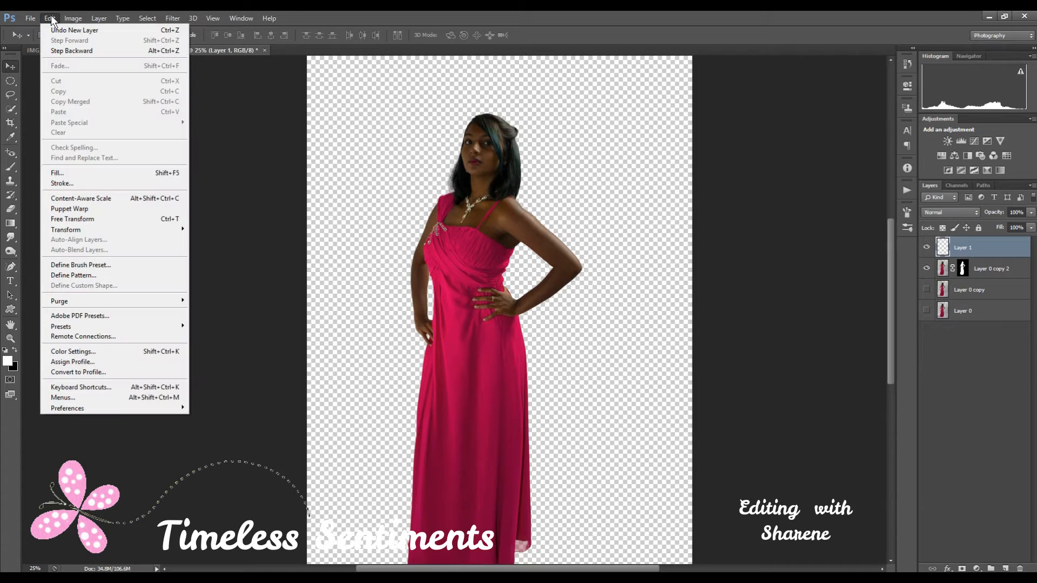
click(85, 171)
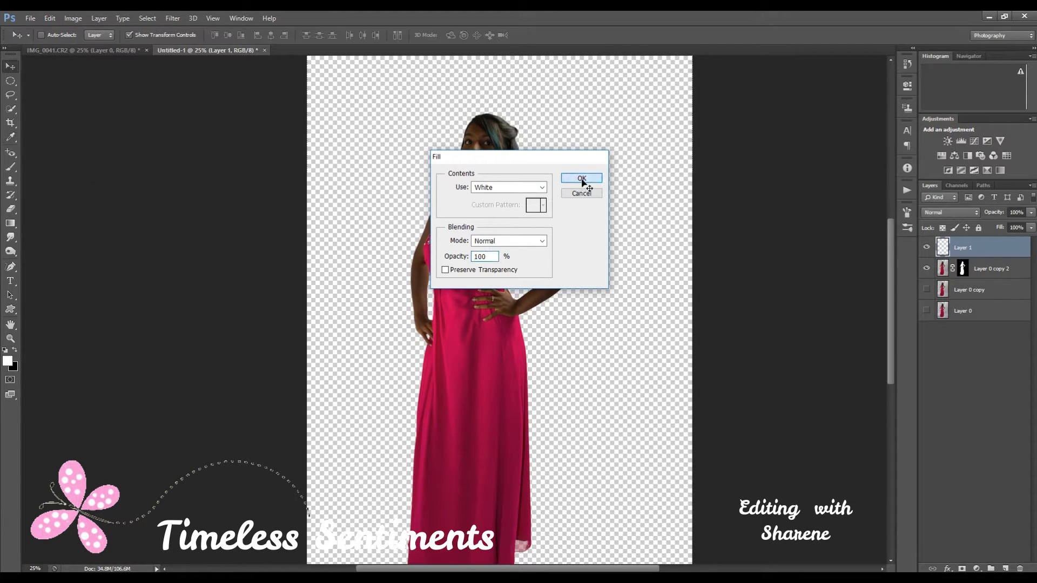
click(582, 179)
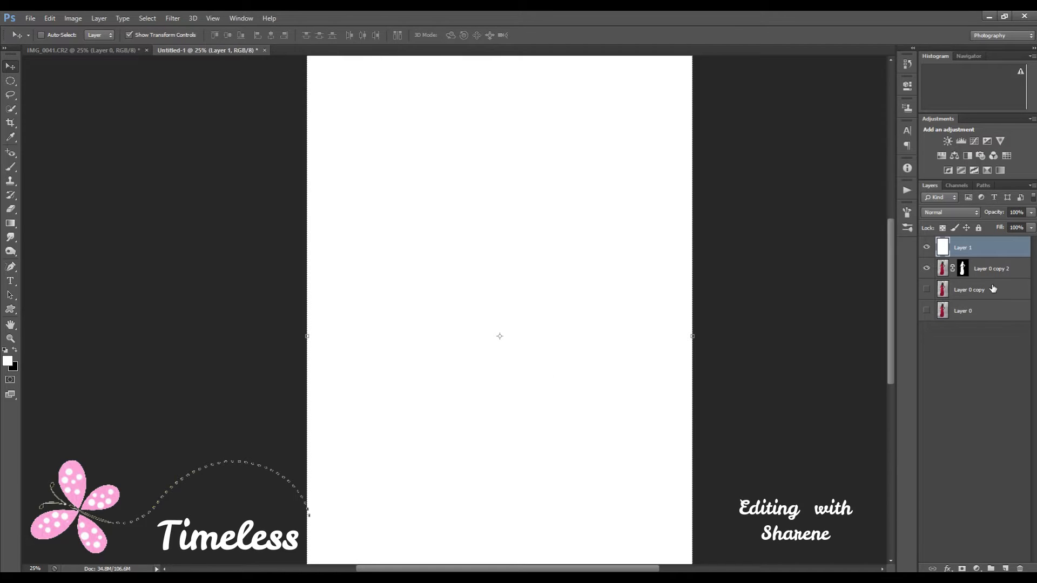
Move the masked cut-out layer above the white layer so the white lies behind the woman.
click(993, 270)
drag(993, 269, 989, 244)
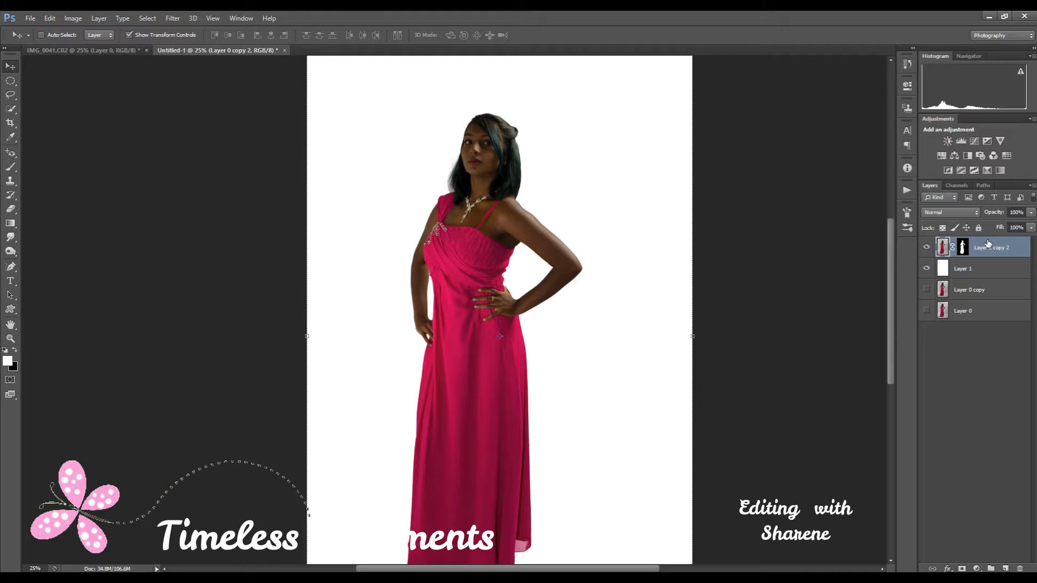
drag(800, 532, 803, 498)
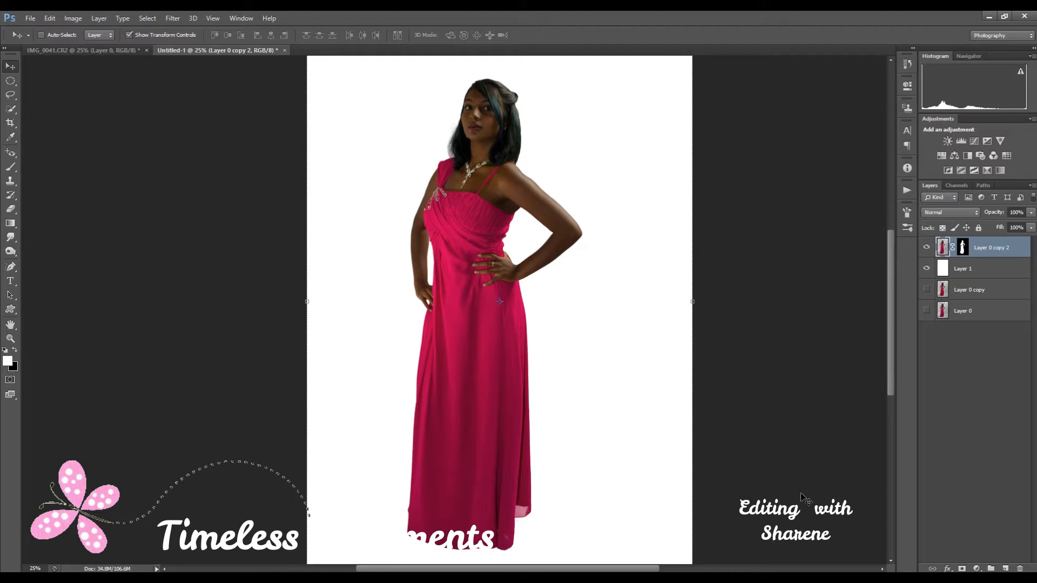
scroll(802, 495, up, 1)
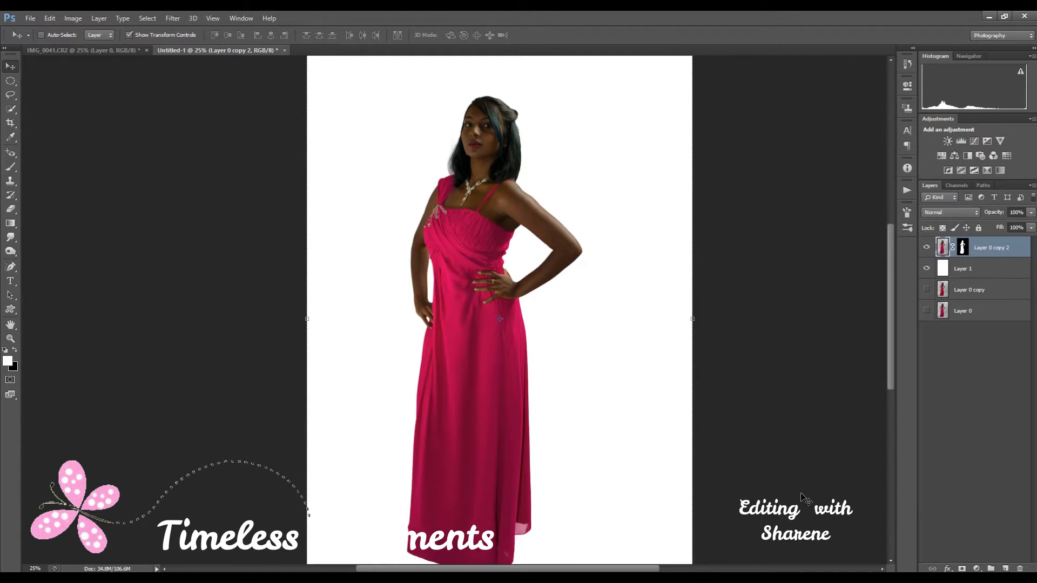
Activate the Gradient tool with the linear gradient style.
click(12, 224)
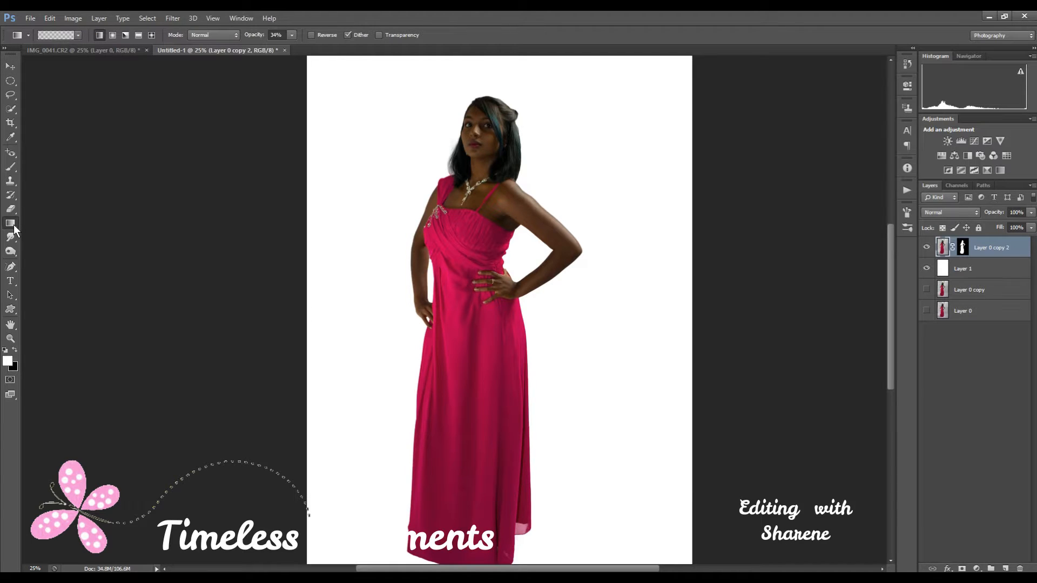
click(77, 36)
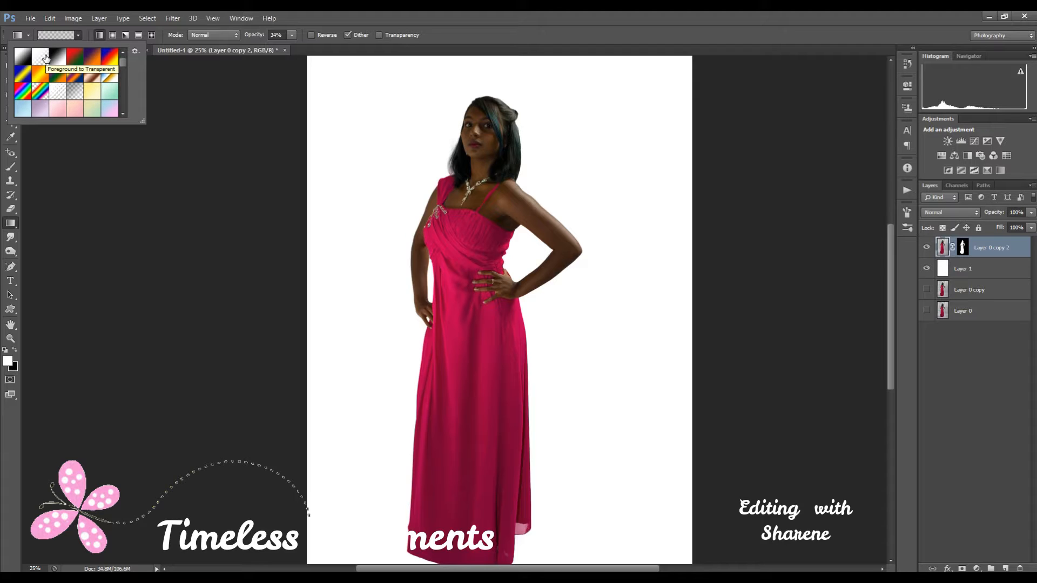
click(102, 34)
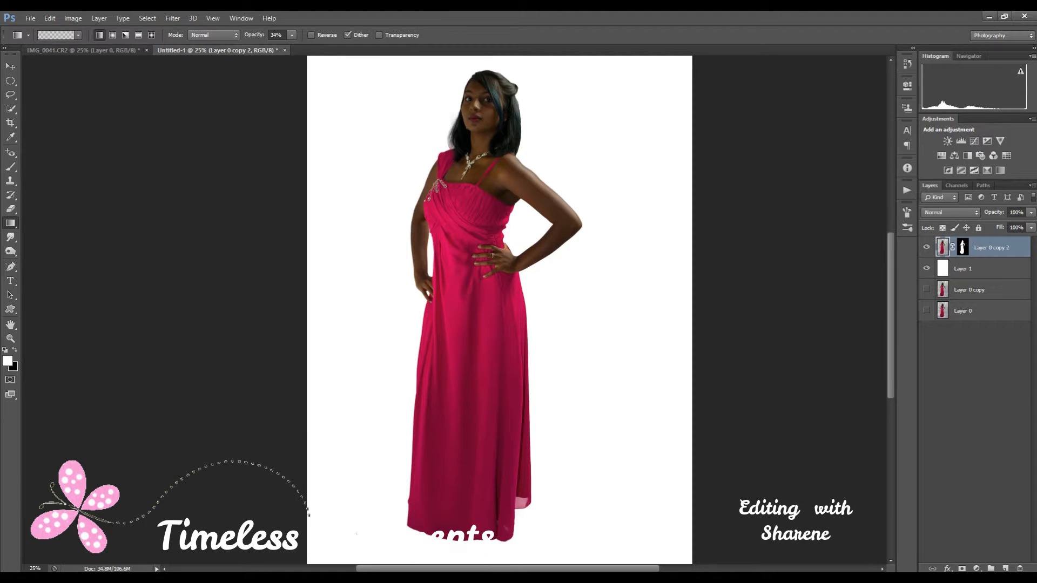
Try a diagonal linear gradient at 34% opacity on the masked cut-out layer, undoing each attempt.
drag(540, 346, 362, 532)
drag(660, 225, 671, 209)
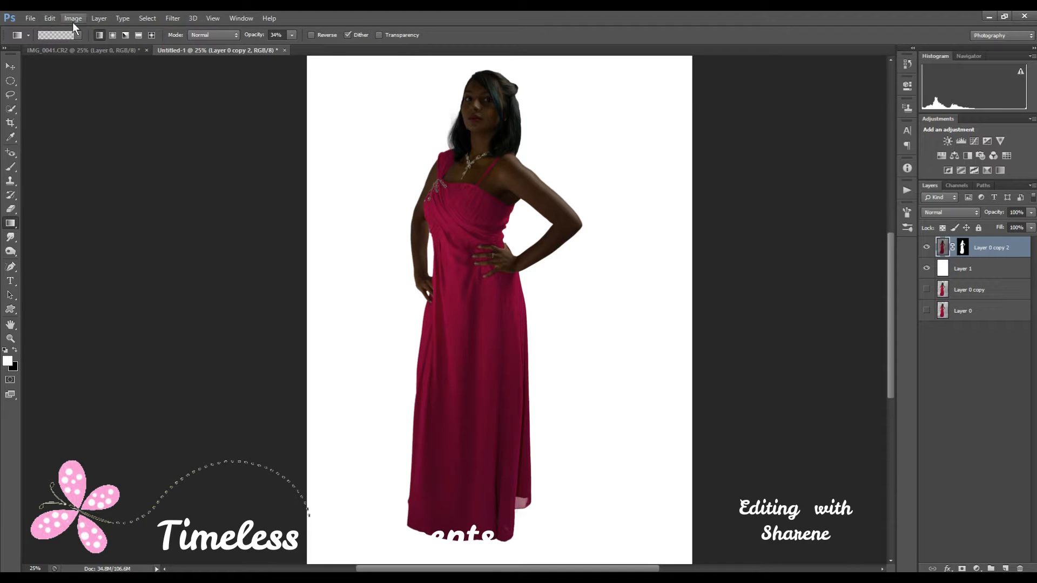
click(49, 17)
click(54, 30)
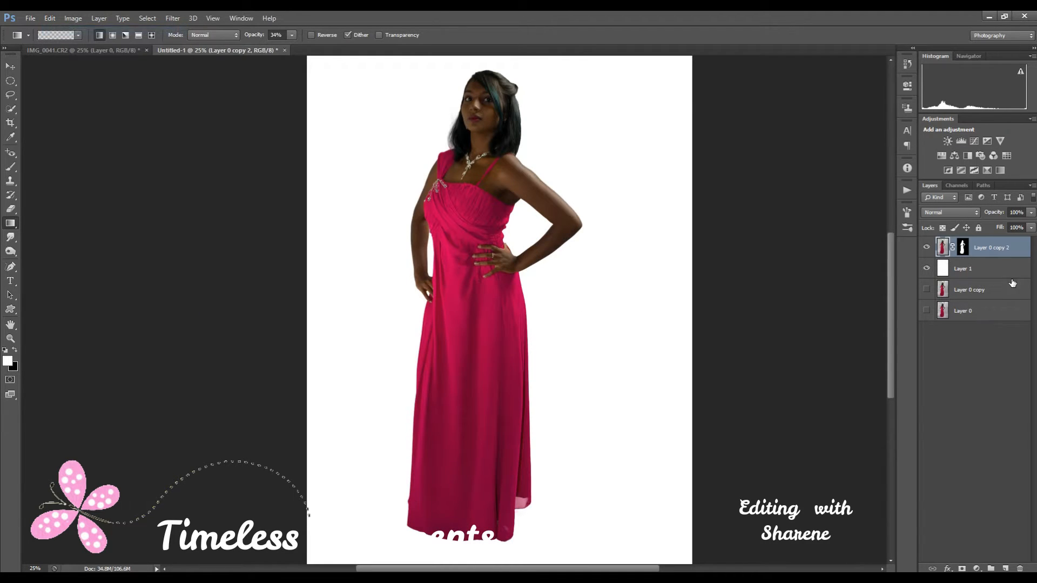
click(964, 271)
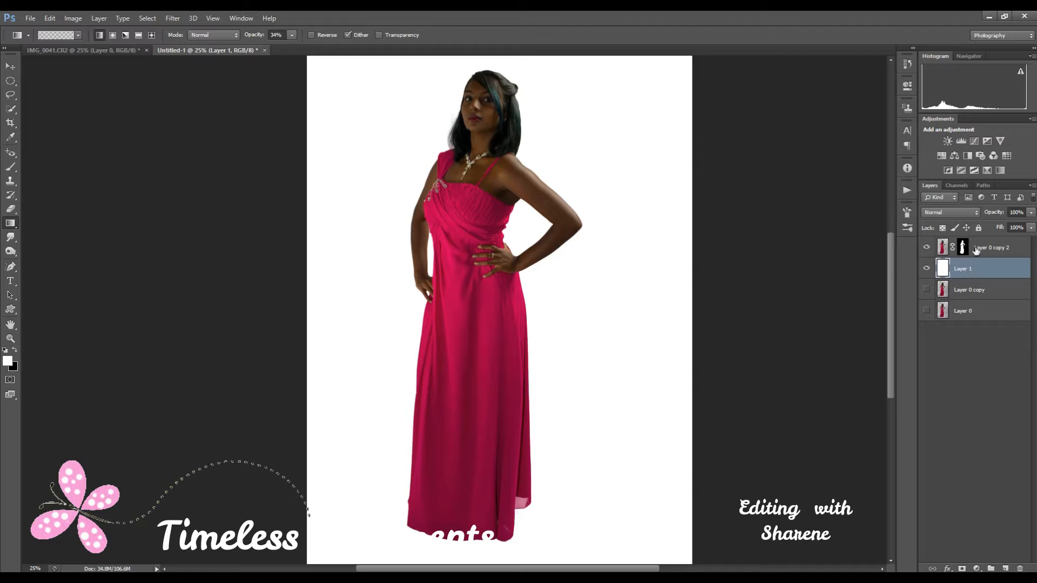
click(979, 250)
drag(466, 404, 559, 262)
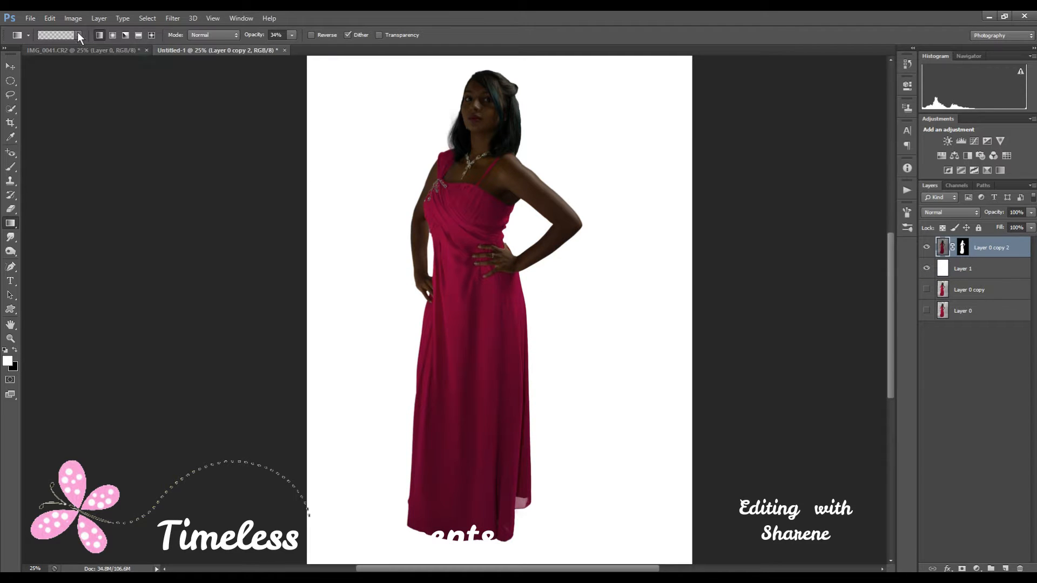
click(46, 17)
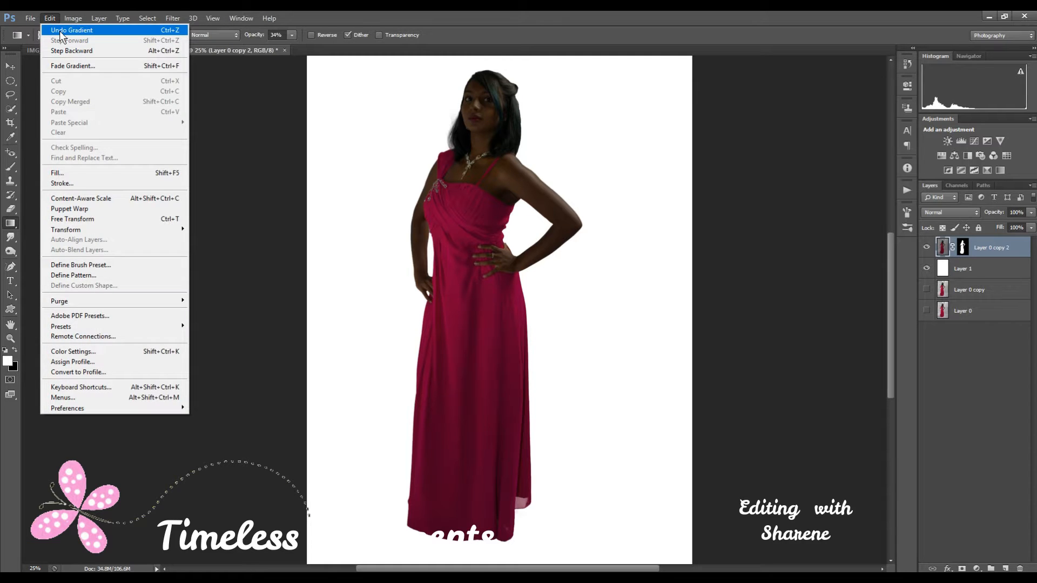
click(71, 29)
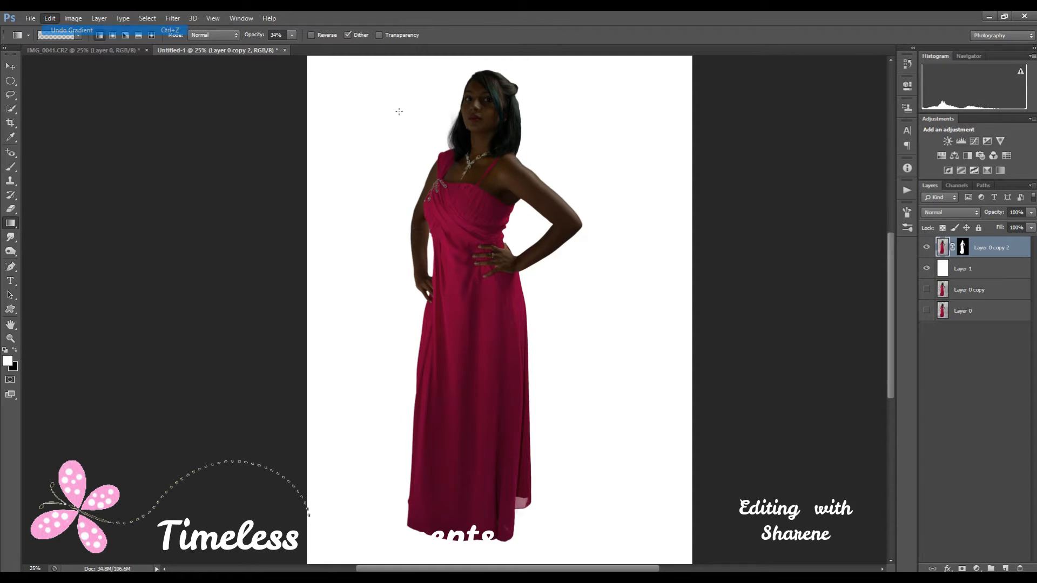
Try a diagonal gradient at 34% opacity on the white background layer and undo it.
click(978, 272)
scroll(427, 475, down, 1)
drag(401, 443, 665, 150)
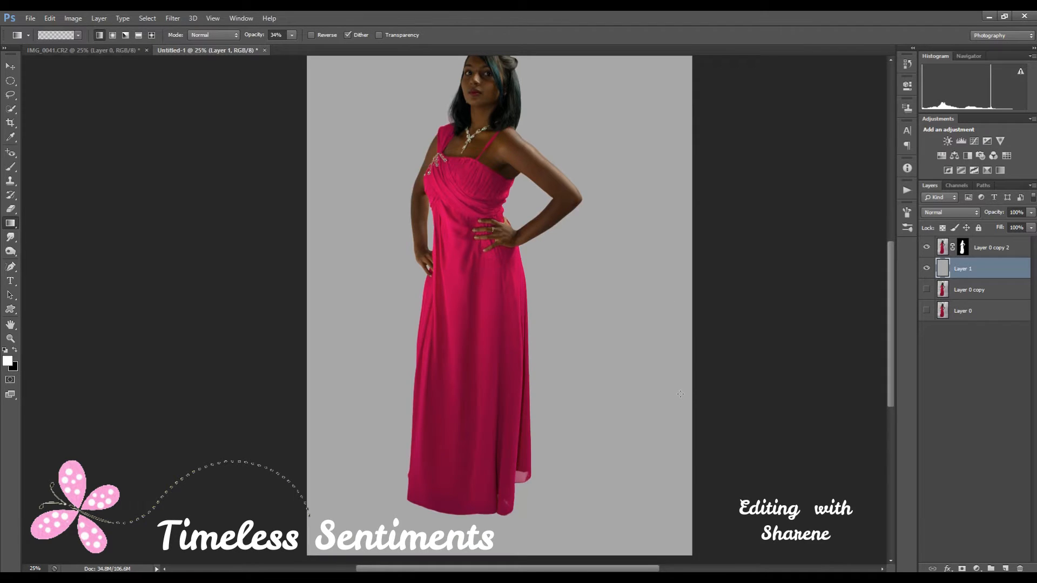
scroll(681, 394, up, 2)
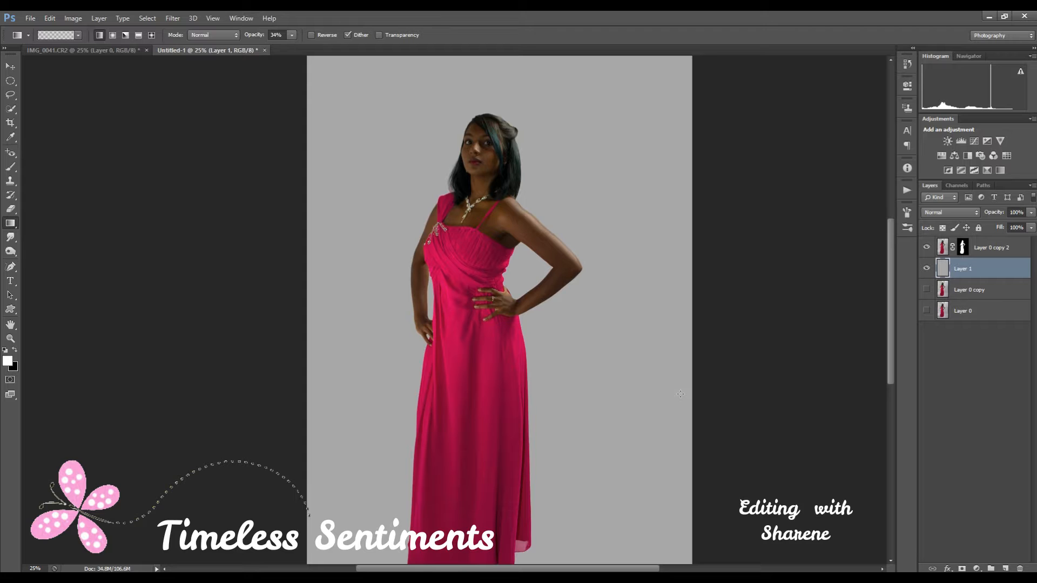
click(51, 19)
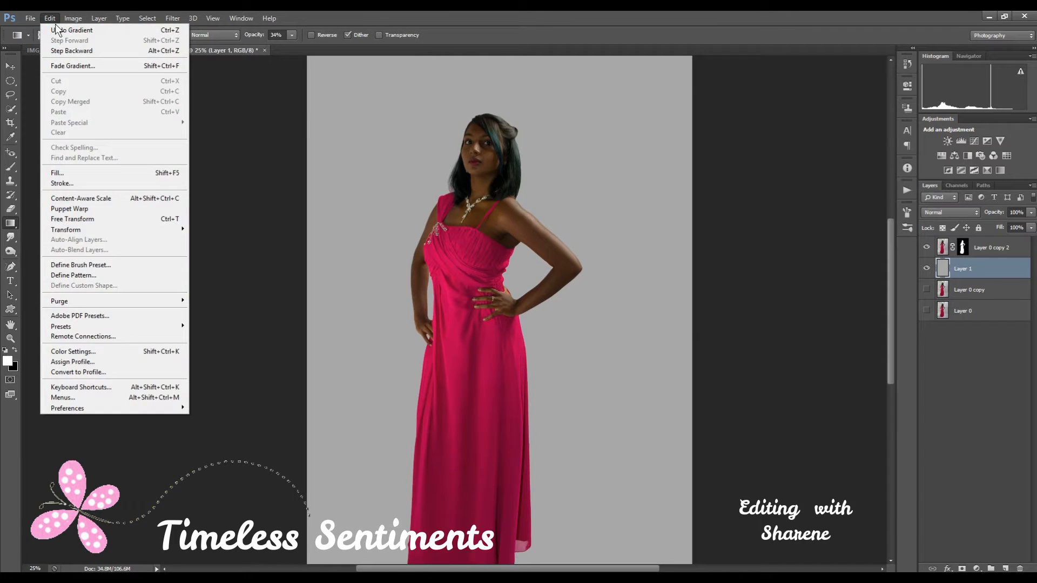
click(60, 31)
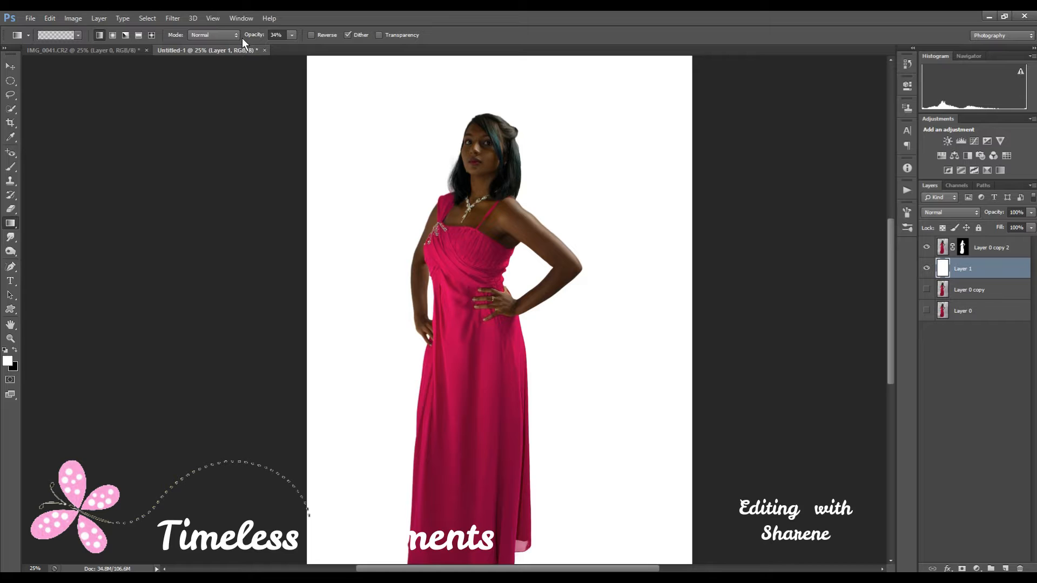
Try the diagonal gradient on the white background layer at 100% opacity and undo it.
click(293, 35)
drag(293, 46, 338, 50)
drag(339, 462, 691, 154)
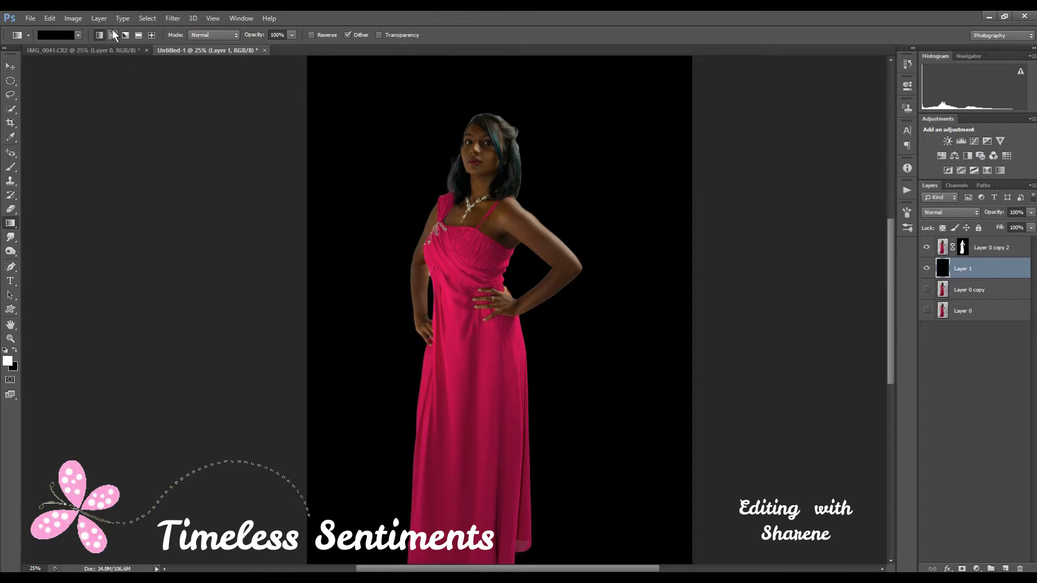
click(49, 18)
click(70, 31)
Set the gradient opacity to 34% and apply it to the white background layer, diagonally from beside the dress hem to beside the head.
click(293, 34)
click(250, 46)
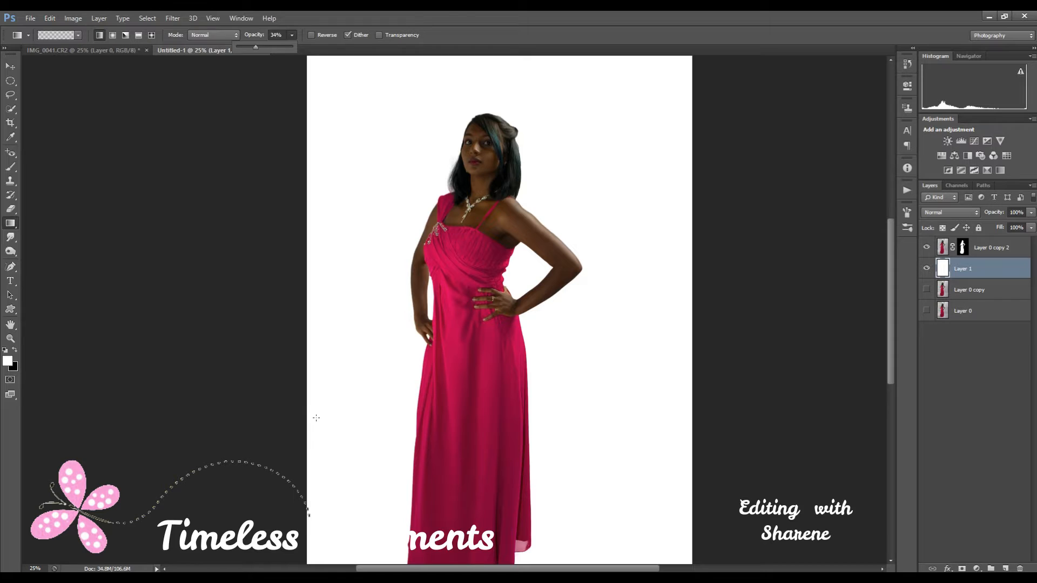
scroll(316, 421, down, 2)
drag(354, 539, 581, 139)
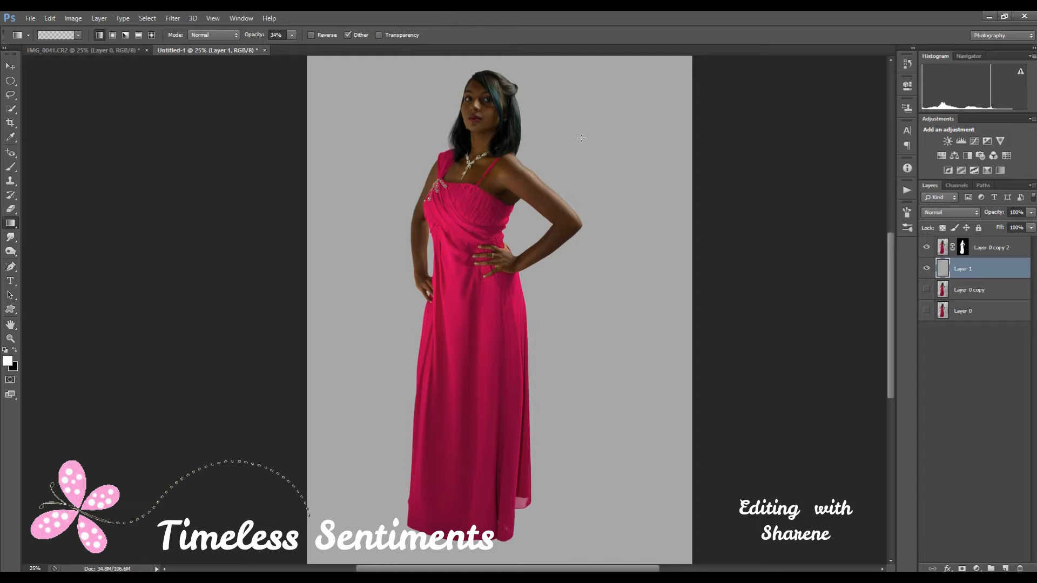
scroll(582, 138, up, 1)
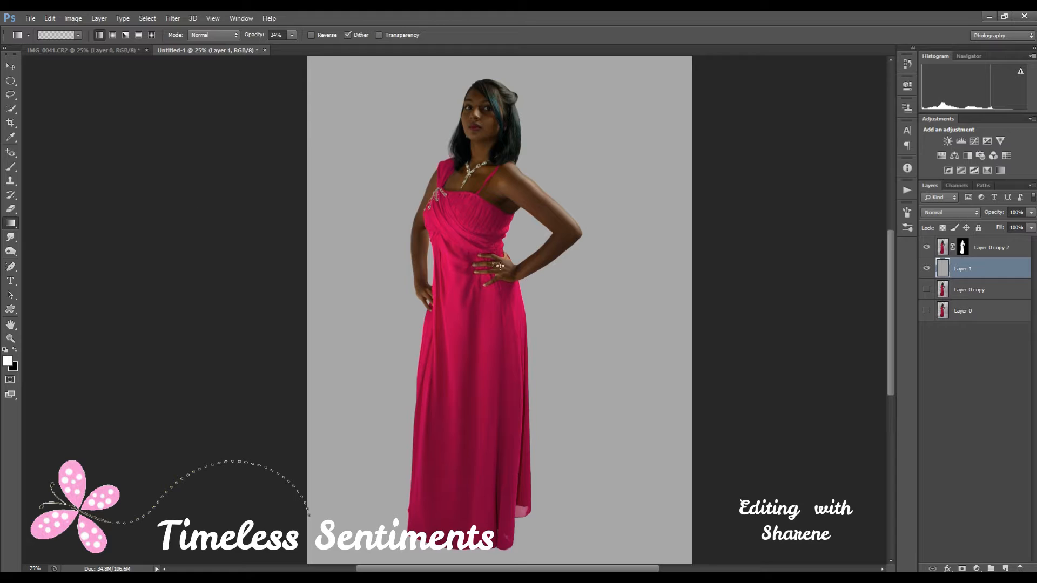
Create a new blank layer directly above the masked cut-out layer, keeping the Normal mode and 100% opacity.
scroll(501, 265, up, 2)
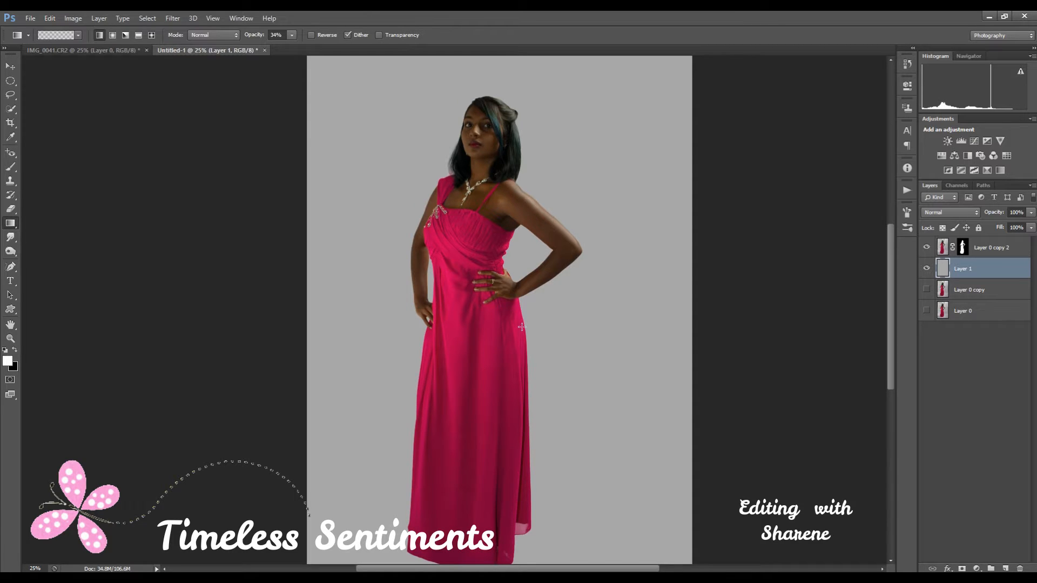
click(993, 253)
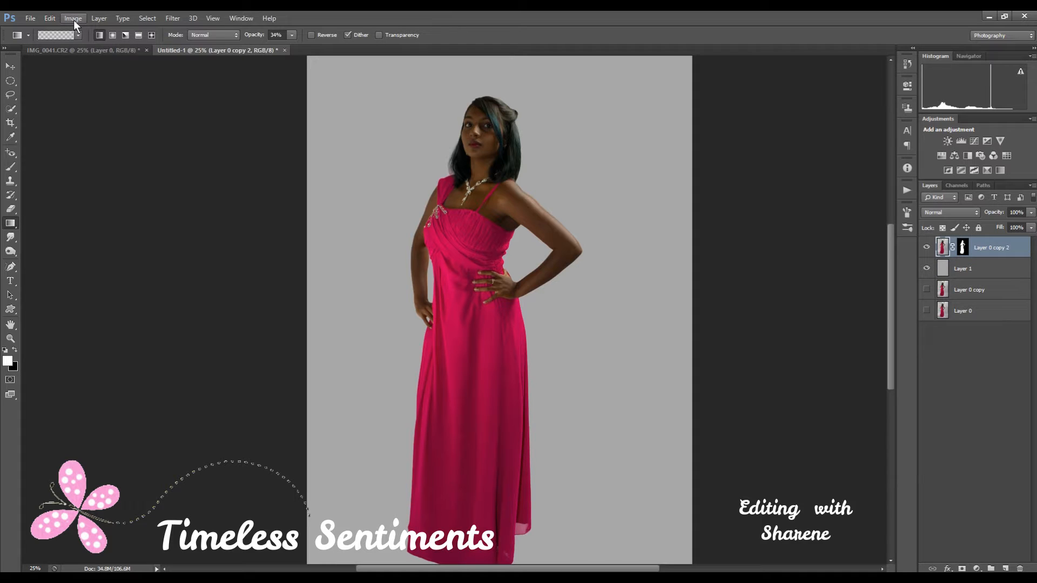
click(101, 18)
mouse_move(109, 32)
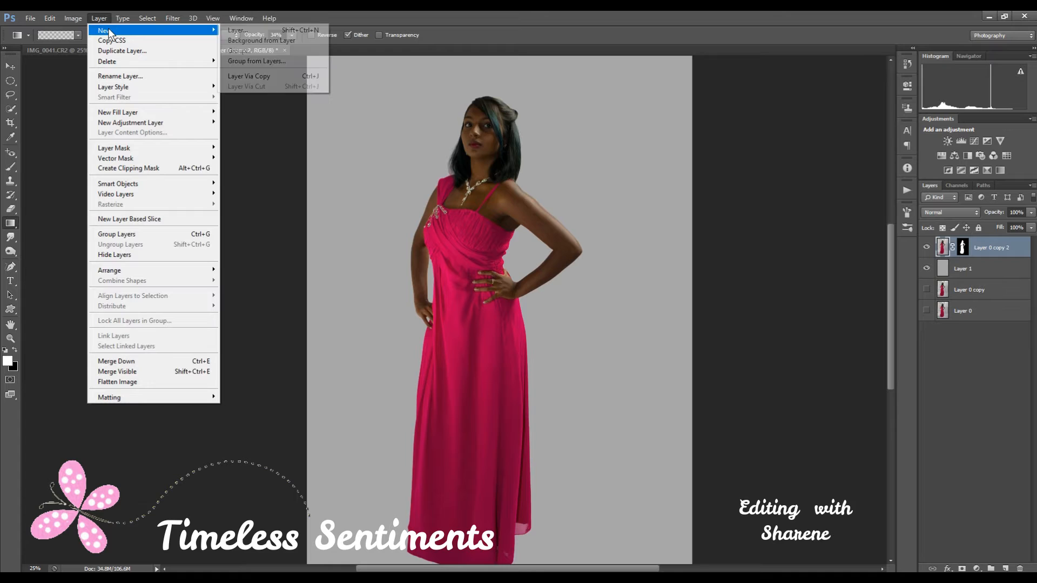
click(238, 32)
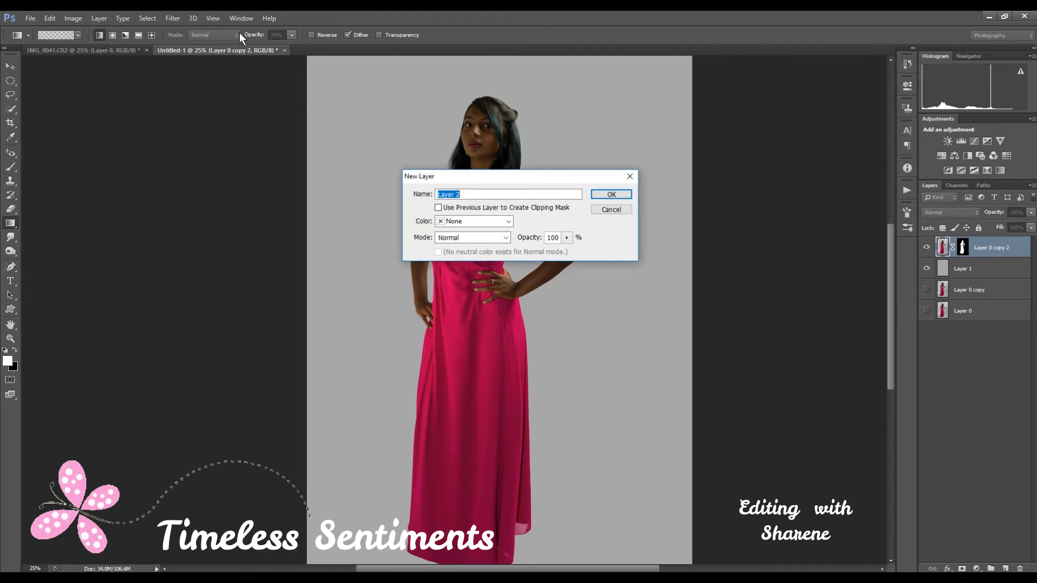
click(608, 194)
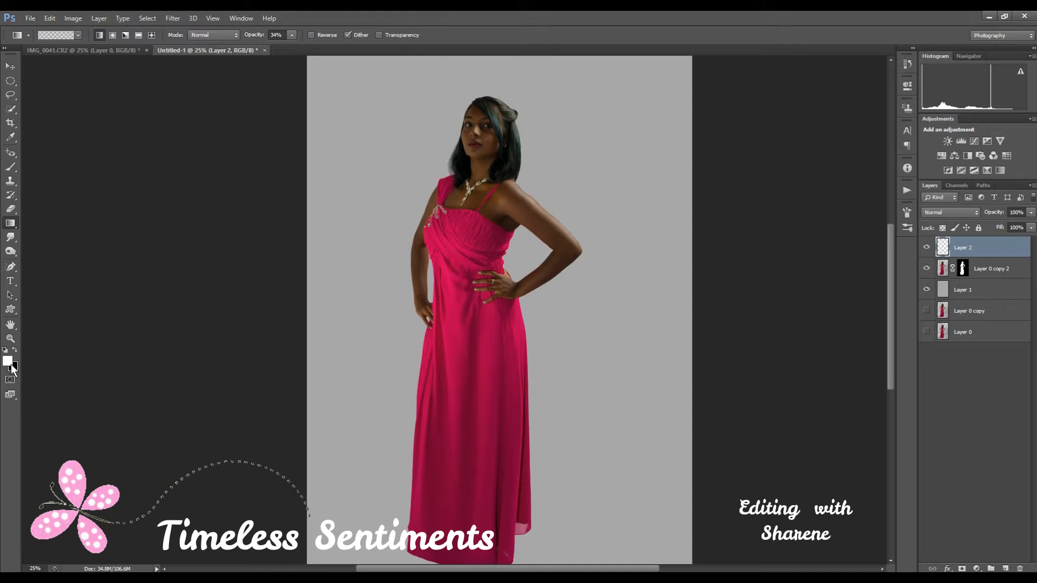
Paint solid white over the woman's whole face on the new layer with the Brush at size 45 and 100% opacity.
click(9, 168)
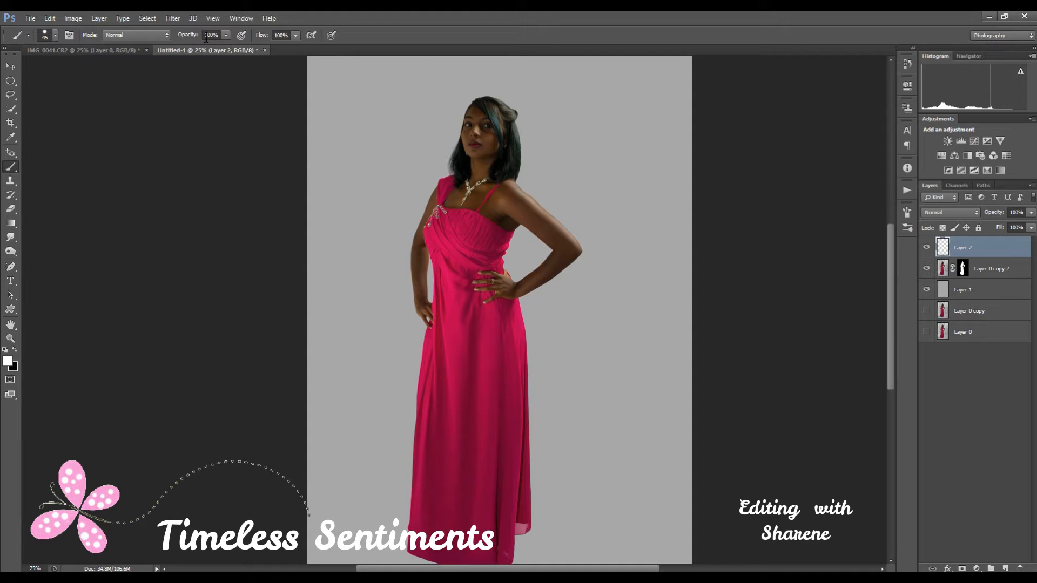
click(11, 338)
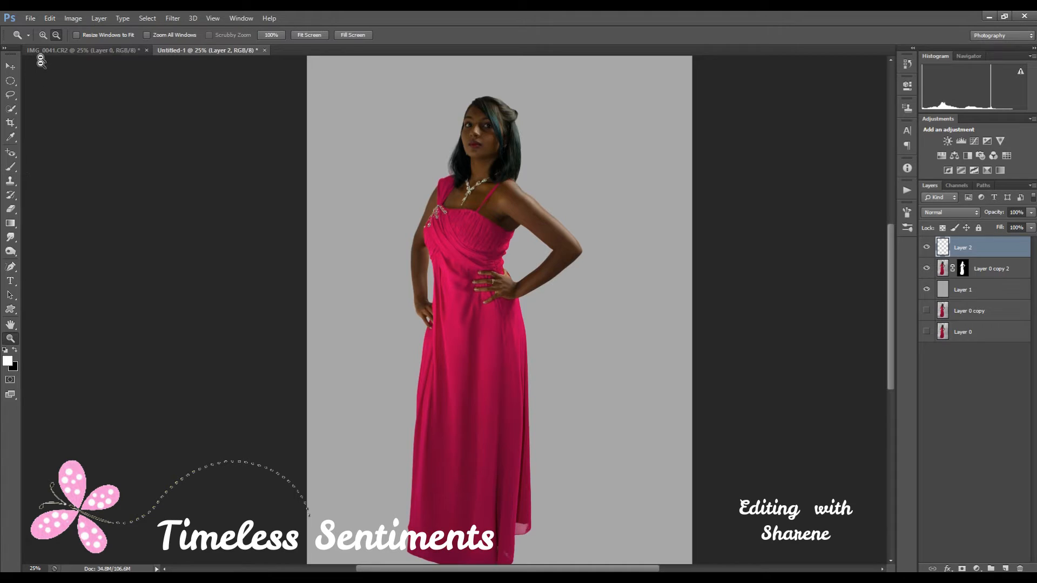
click(472, 185)
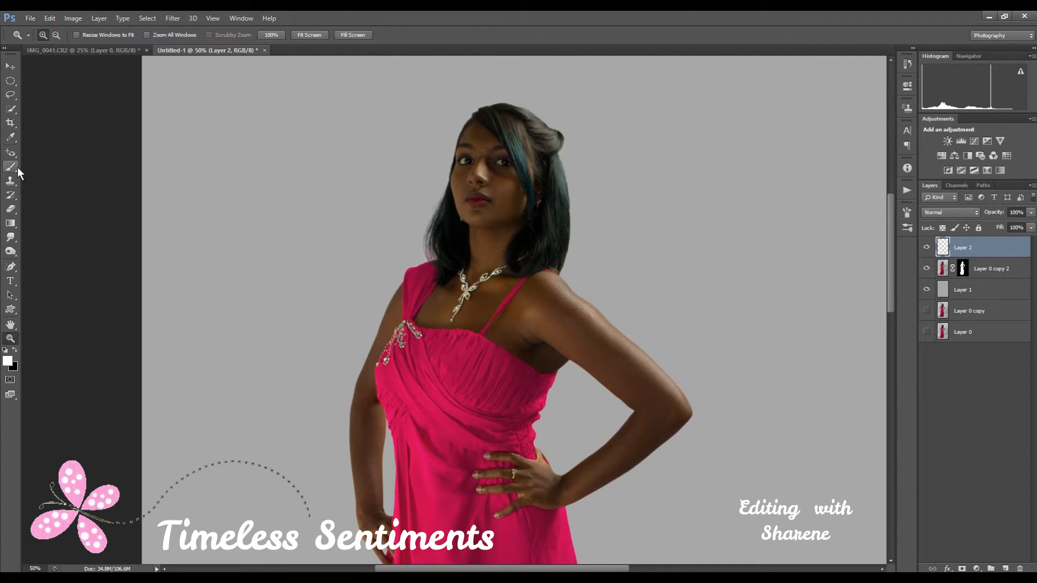
click(11, 167)
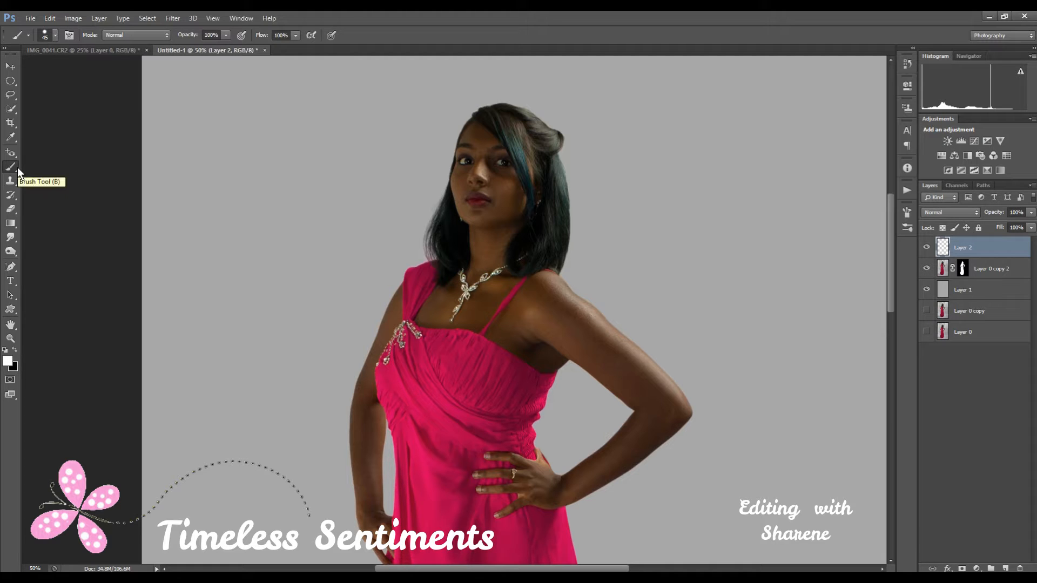
mouse_move(474, 131)
mouse_down()
mouse_move(464, 214)
mouse_move(511, 213)
mouse_move(518, 203)
mouse_move(476, 129)
mouse_move(501, 154)
mouse_move(519, 201)
mouse_move(479, 219)
mouse_move(476, 200)
mouse_move(465, 204)
mouse_move(479, 203)
mouse_move(477, 147)
mouse_move(496, 199)
mouse_move(484, 211)
mouse_move(505, 198)
mouse_move(499, 176)
mouse_up()
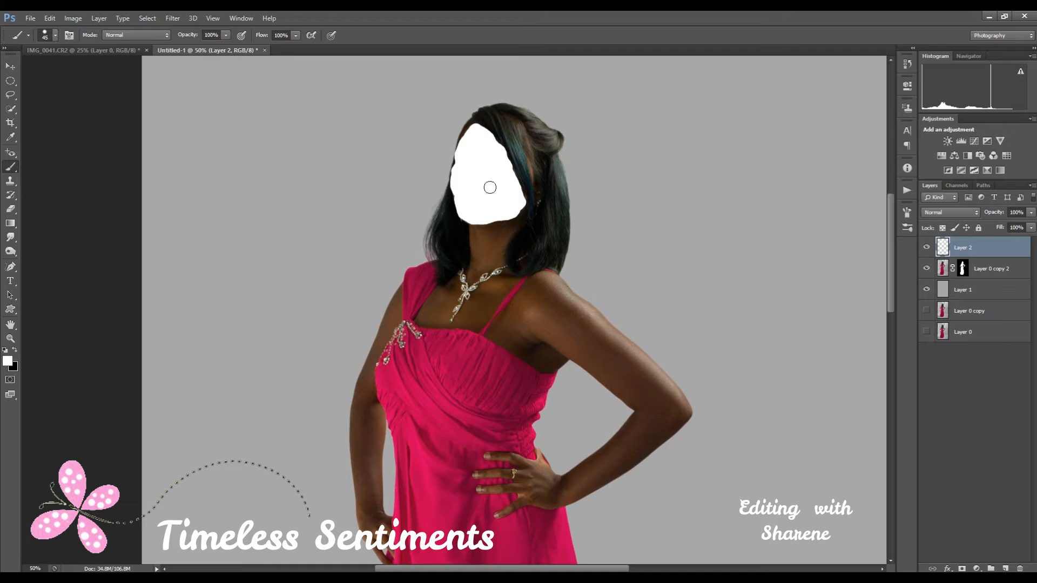
Preview the white face paint in Overlay blend mode and return the layer to Normal.
click(975, 214)
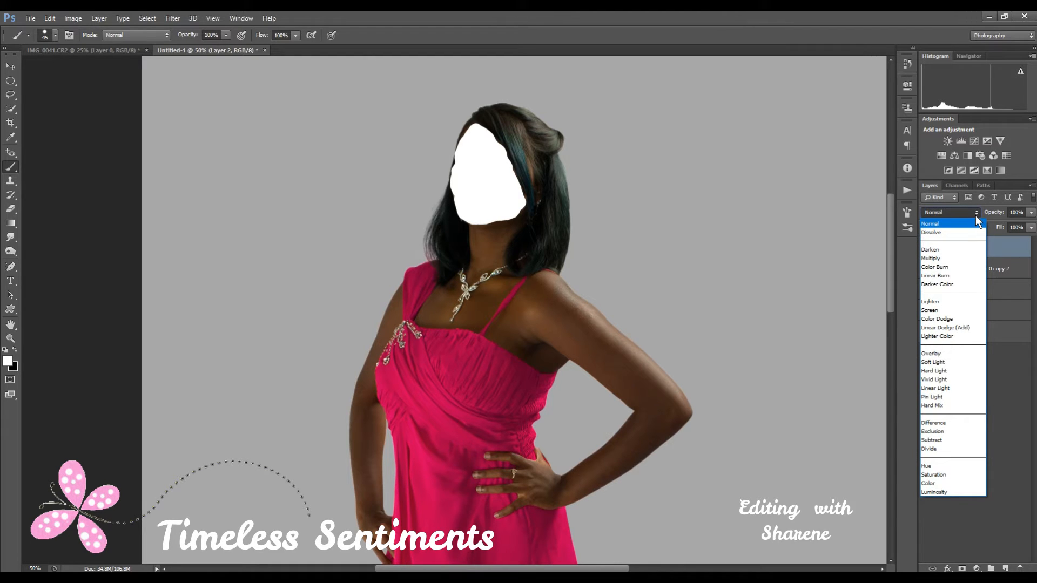
click(943, 356)
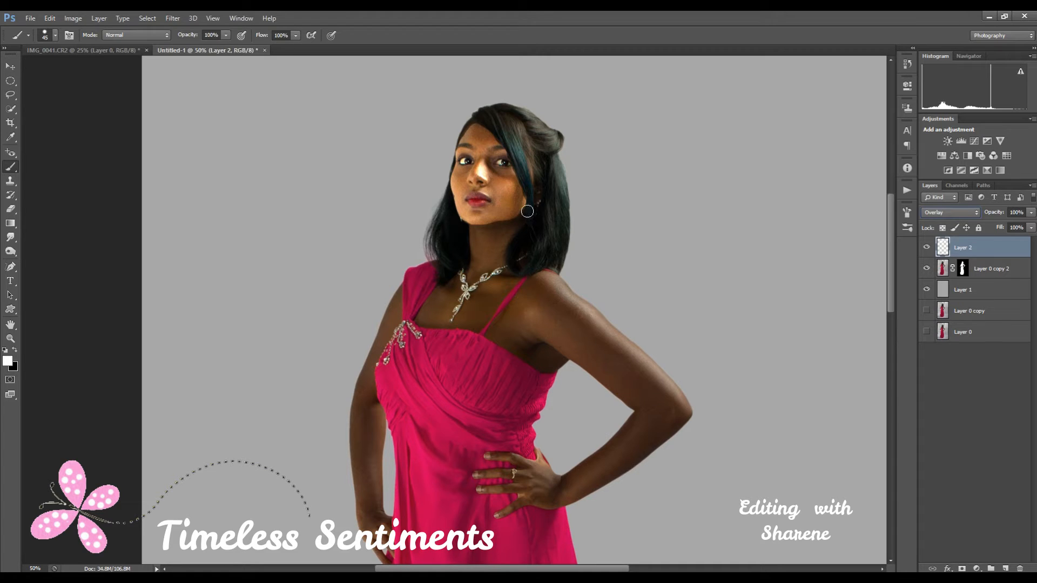
click(974, 214)
click(940, 223)
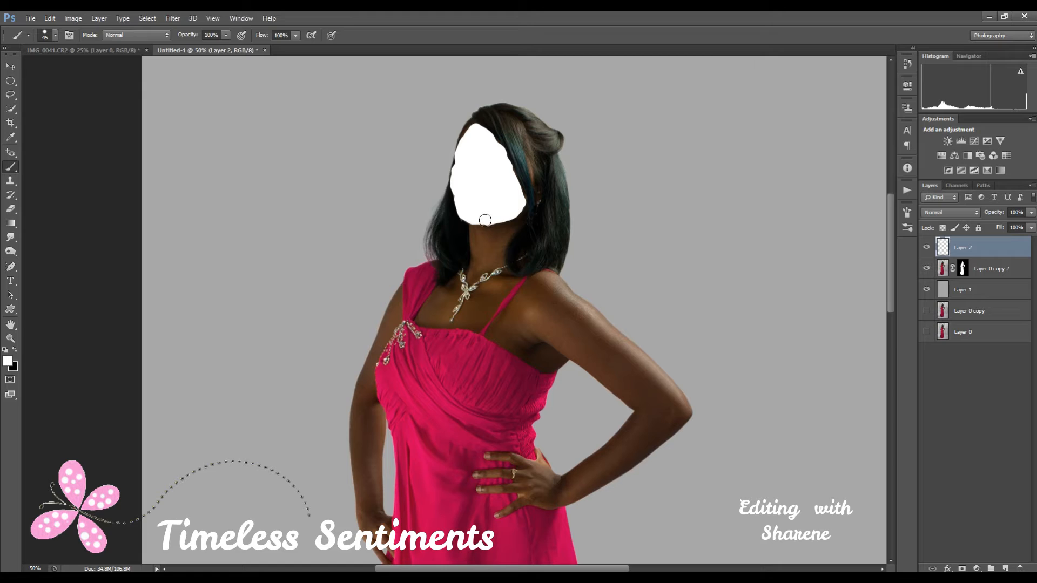
Touch up the white paint along the edge of the cheek and jaw, and set the layer's blend mode to Overlay.
drag(520, 202, 516, 190)
click(976, 212)
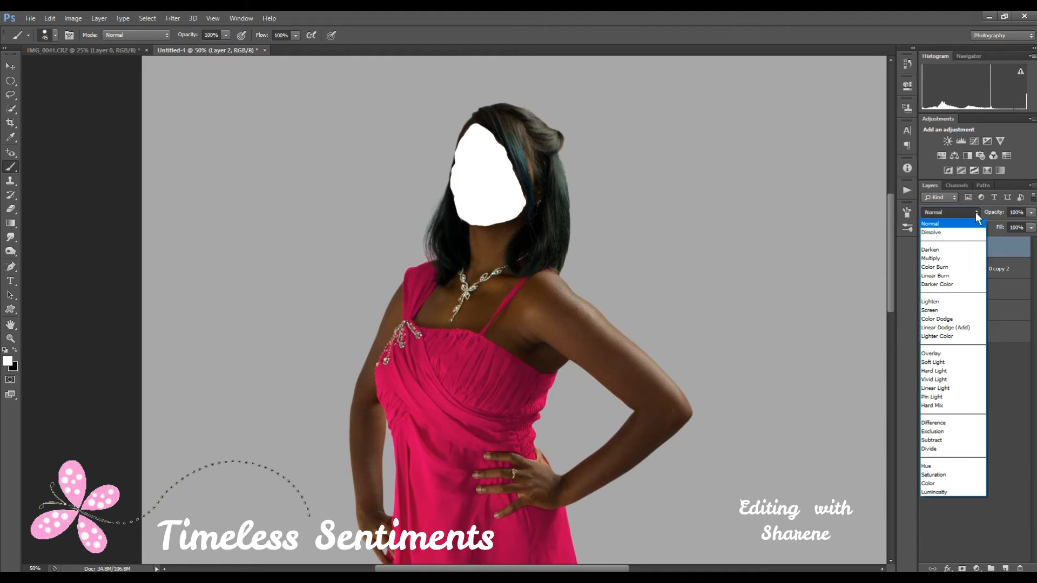
click(940, 354)
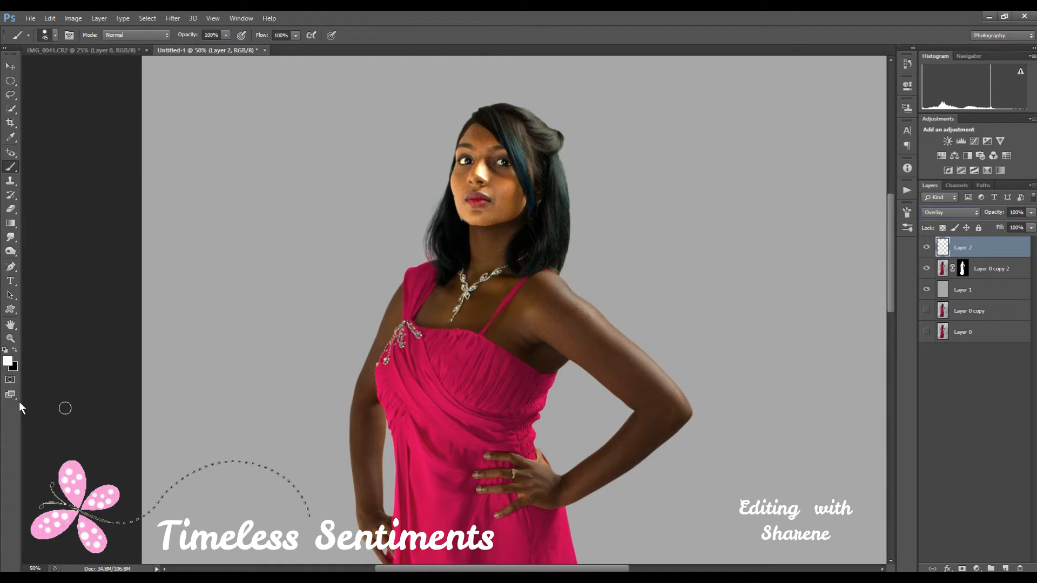
Lower the face-brightening layer's opacity to 57%.
click(16, 341)
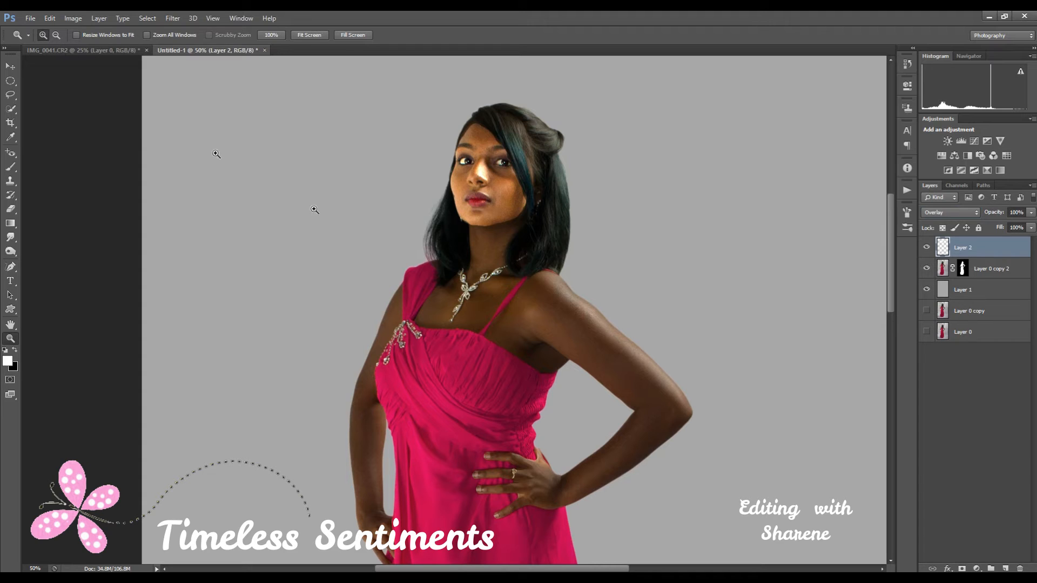
click(57, 35)
click(382, 274)
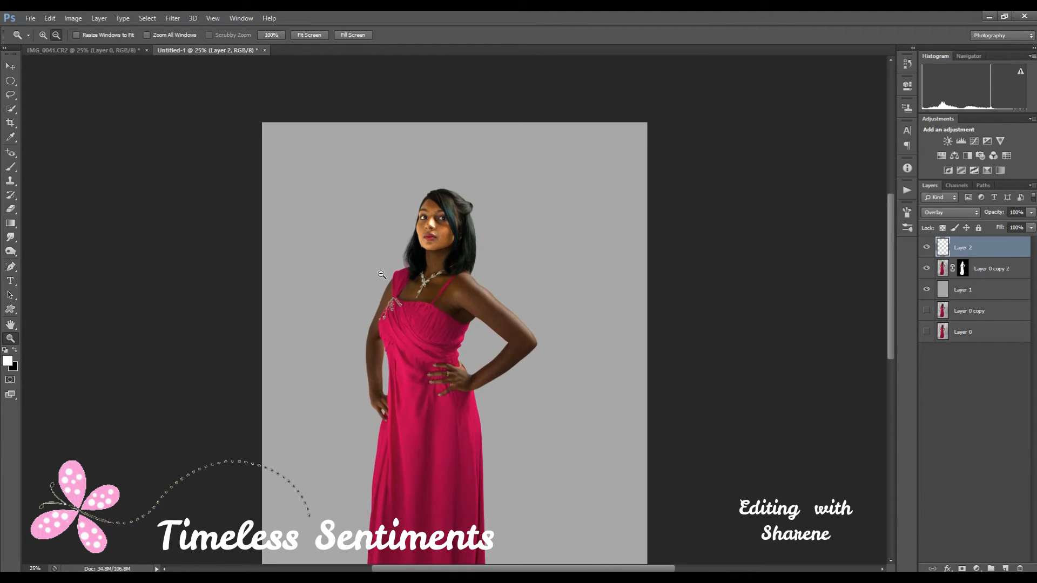
click(382, 275)
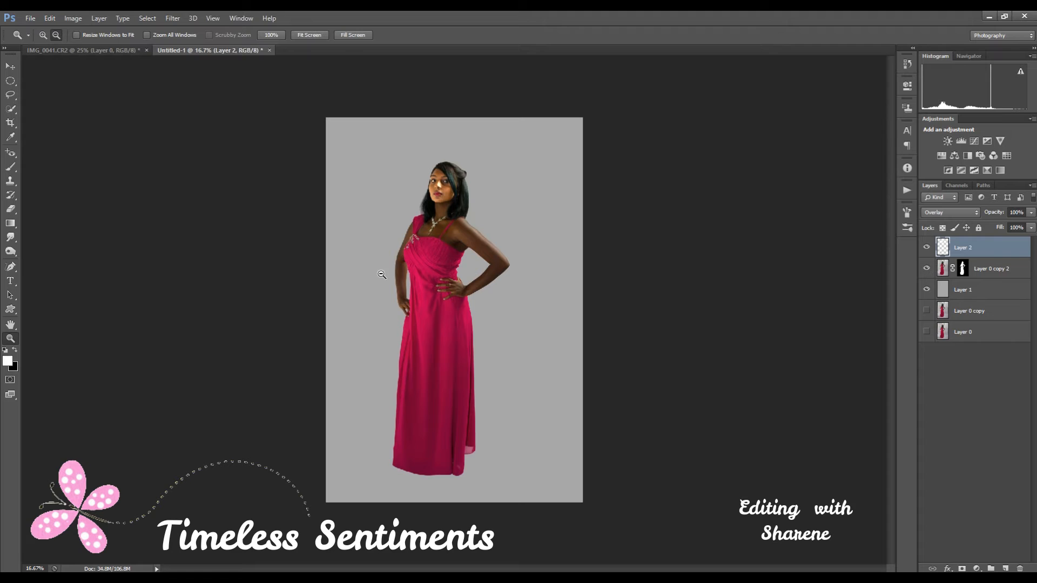
click(1033, 218)
drag(1032, 231, 1022, 233)
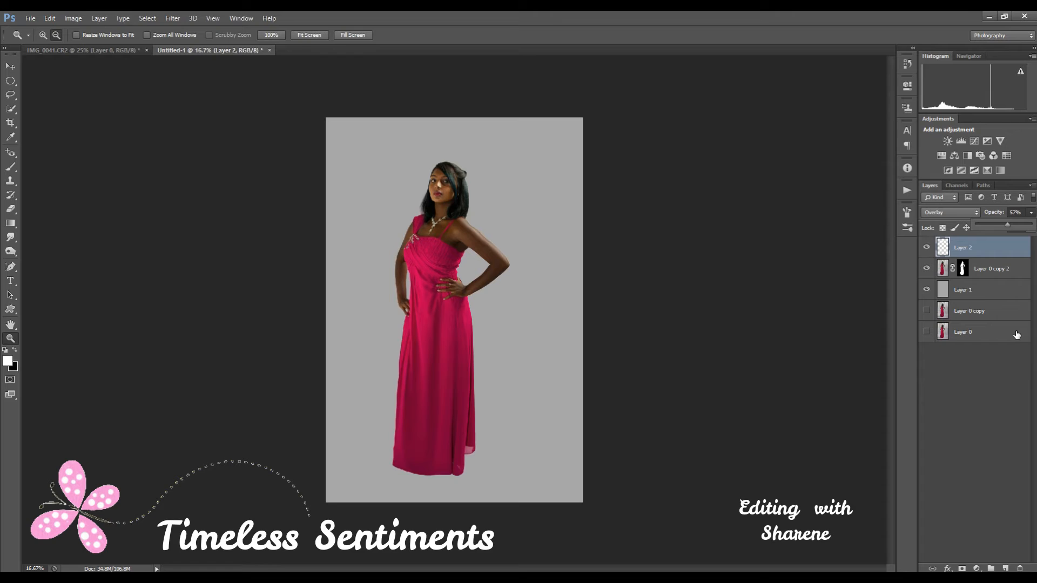
Group the face paint, masked cut-out, plain background and photo copy layers, leaving only the original photo layer outside.
ctrl+click(1003, 271)
ctrl+click(990, 293)
ctrl+click(982, 316)
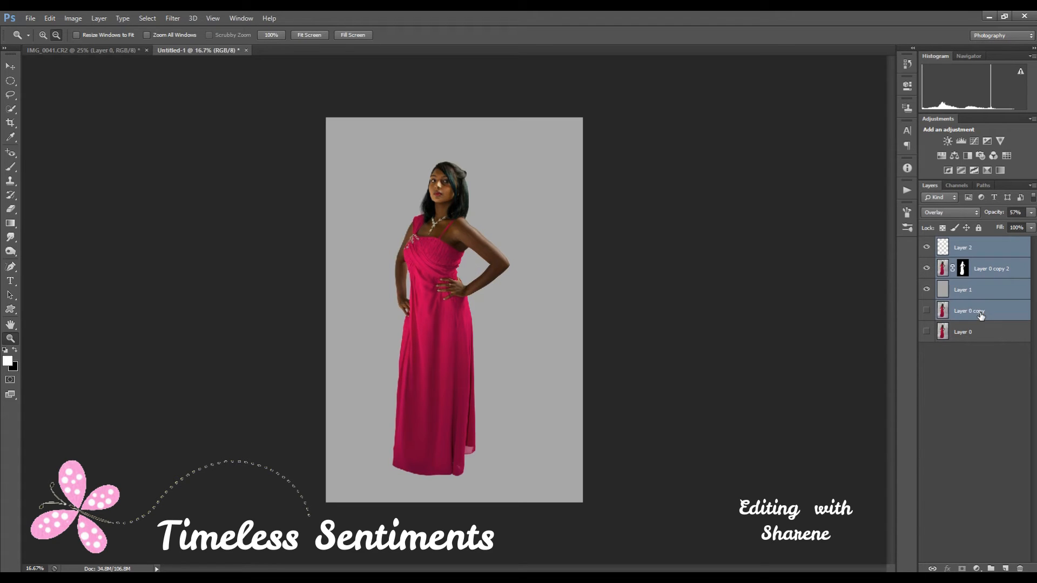
right_click(980, 316)
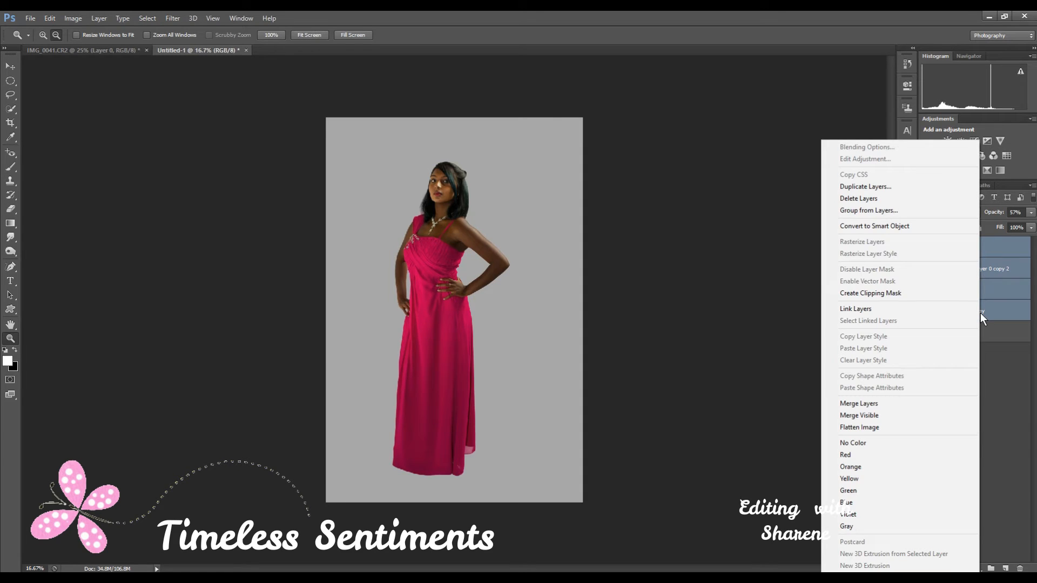
click(879, 211)
click(609, 197)
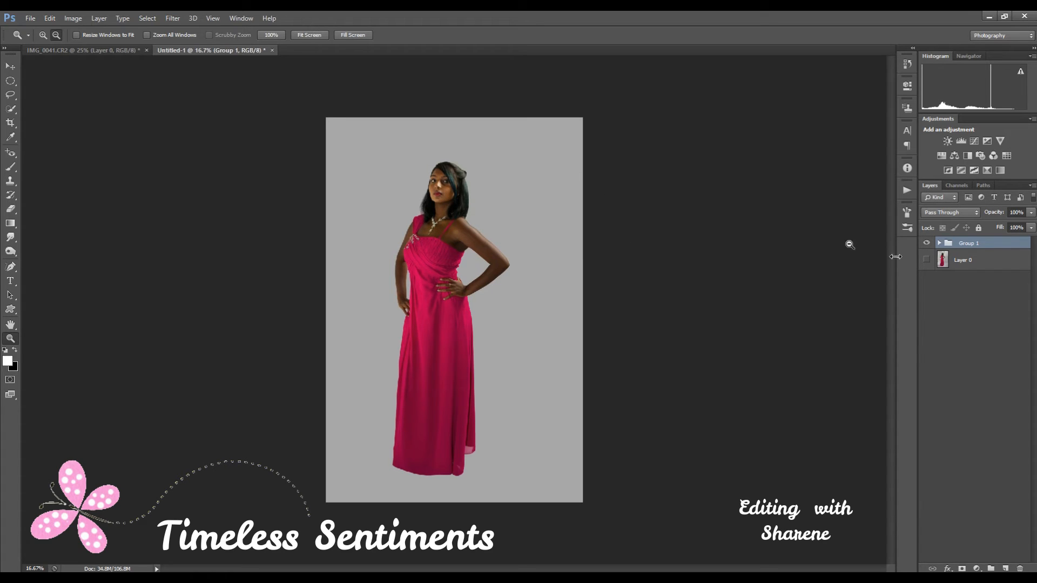
Make the original photo layer visible and hide and show the group to compare before and after.
click(927, 260)
click(928, 245)
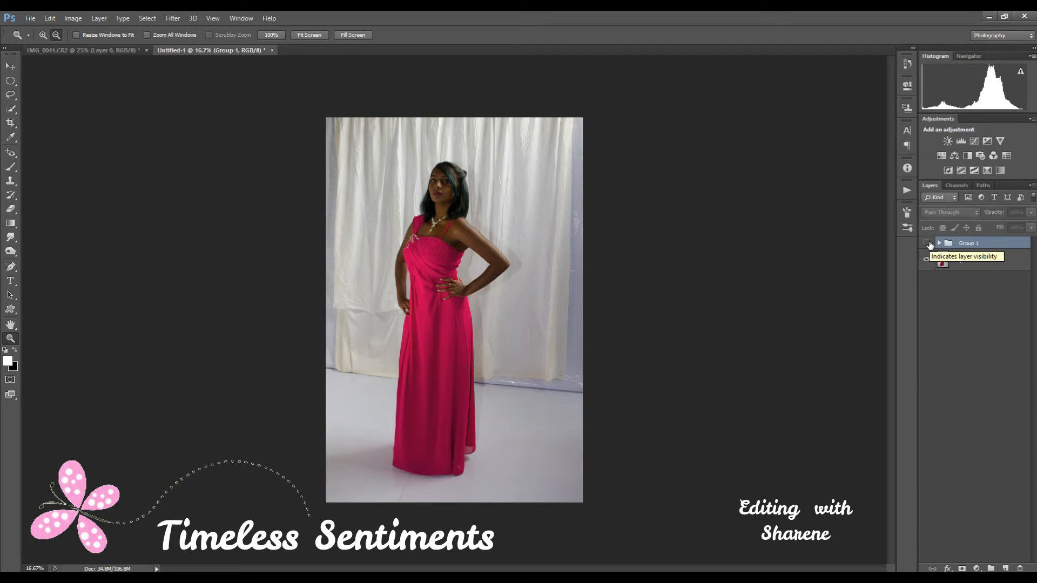
click(929, 244)
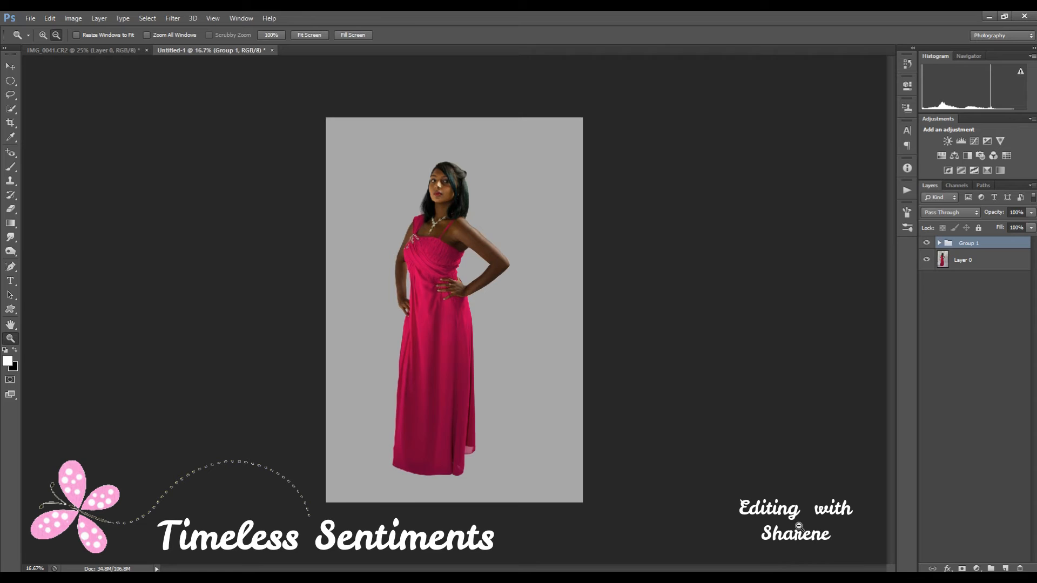
Set the opacity of the face-brightening layer inside the group to 39% and collapse the group.
click(42, 35)
click(398, 213)
click(398, 213)
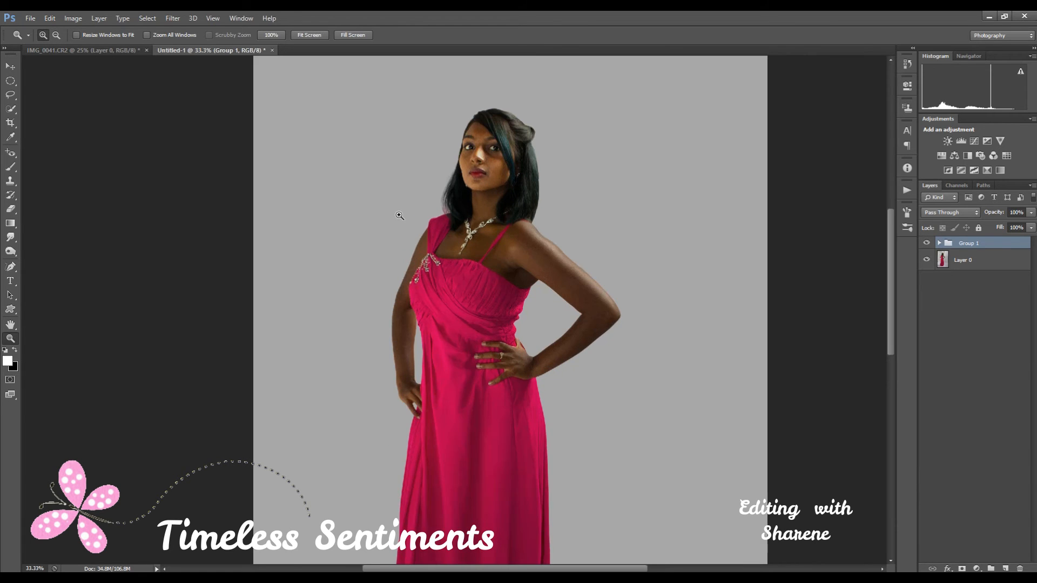
click(940, 243)
click(981, 262)
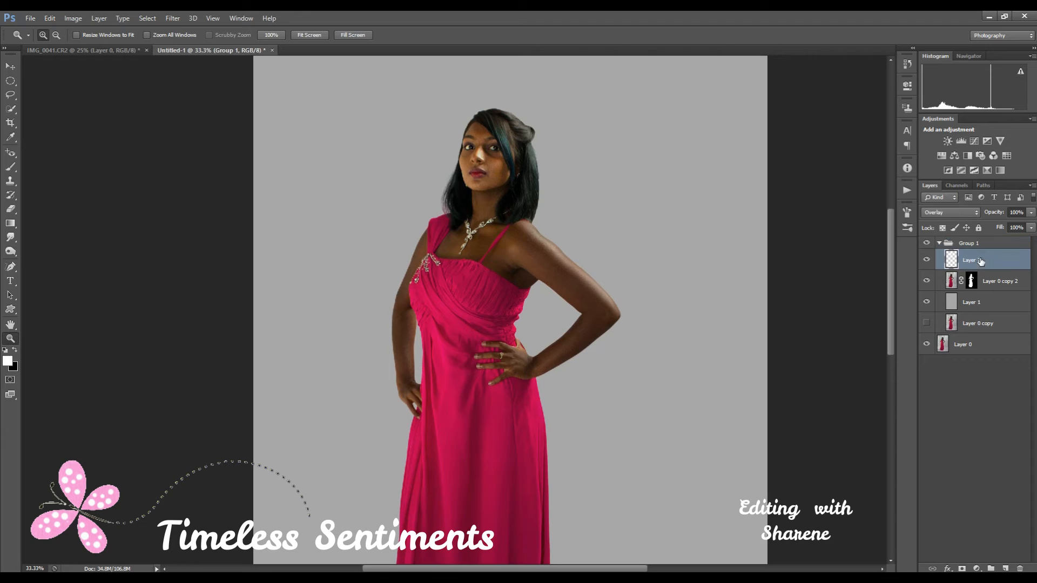
click(1032, 213)
drag(1031, 224, 1013, 224)
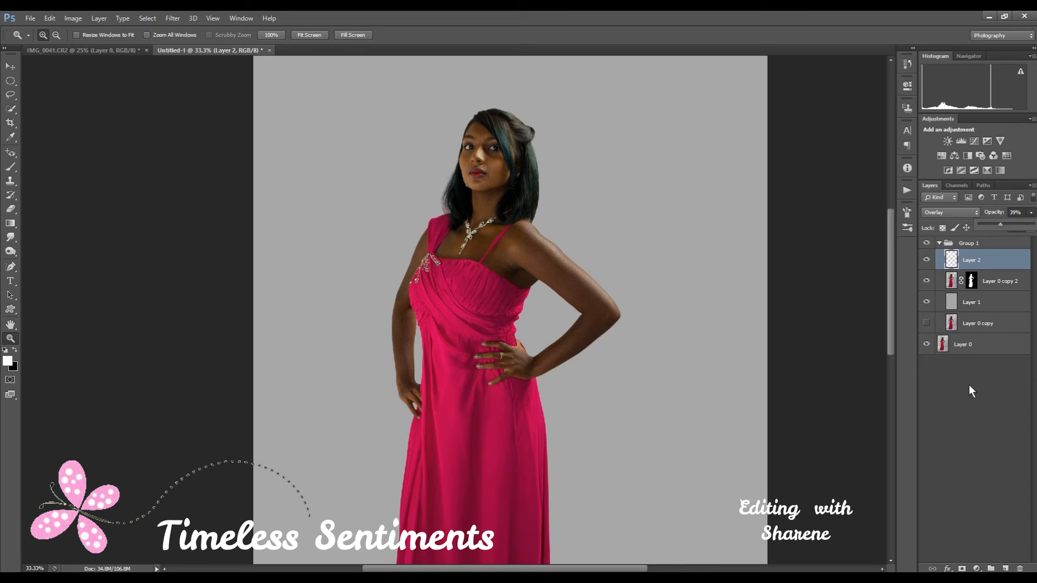
click(940, 243)
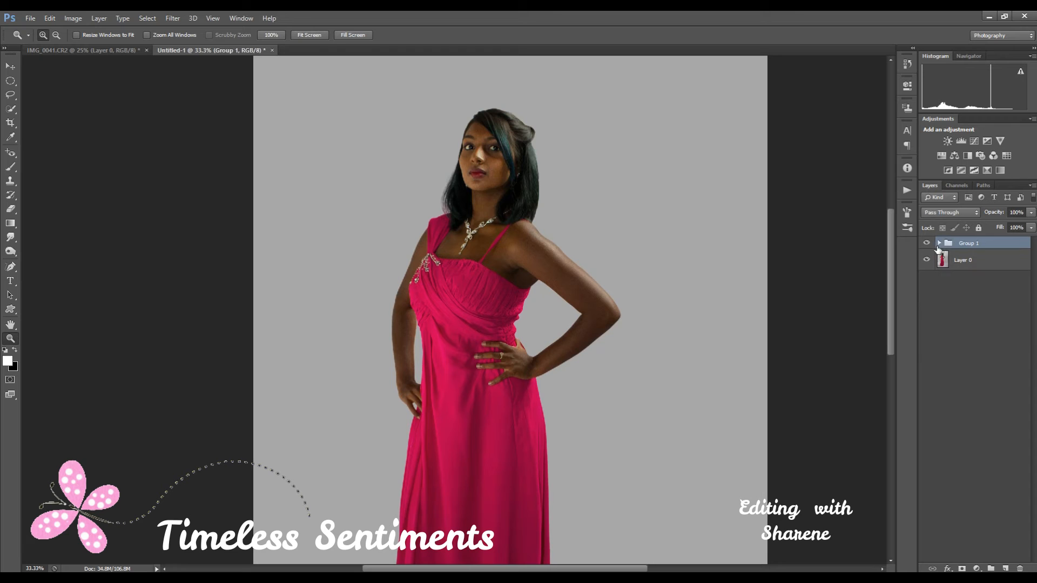
Toggle the group's visibility to check the softened face brightening against the original, and view the whole figure.
click(928, 244)
click(929, 244)
click(56, 34)
click(376, 276)
click(375, 276)
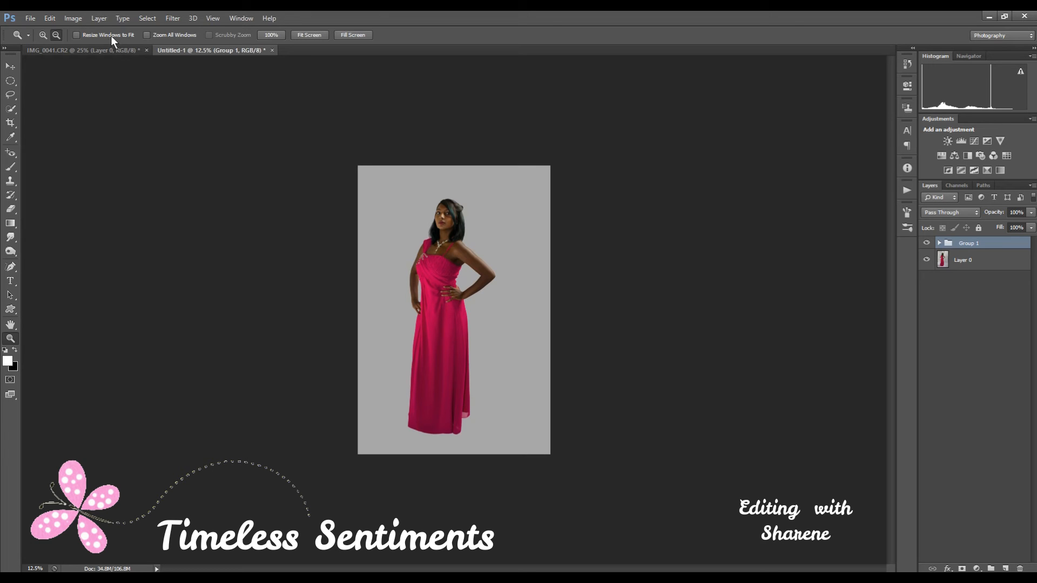
Flatten the image into a single layer, discarding the hidden layers.
click(98, 18)
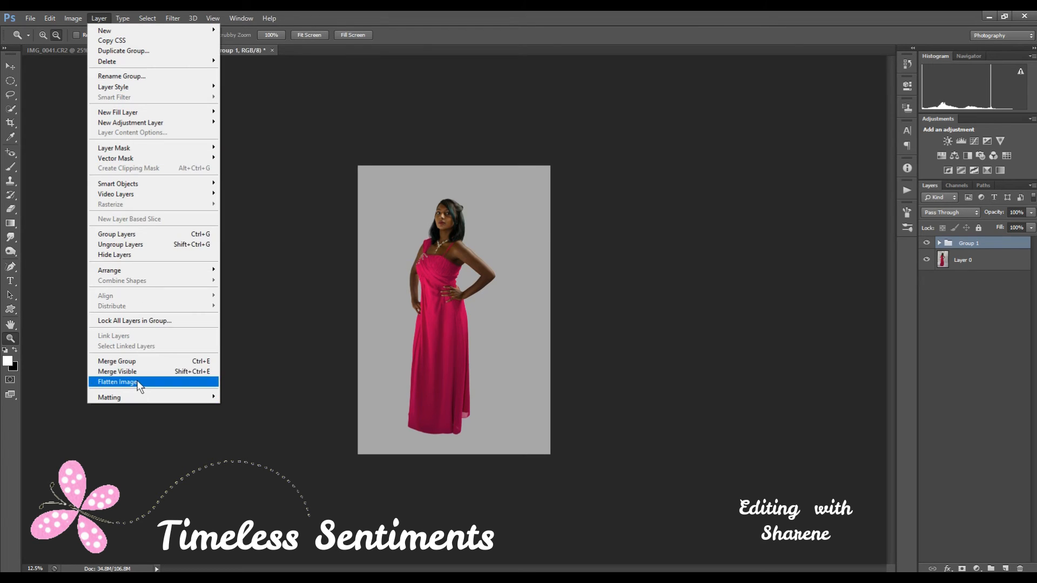
click(119, 382)
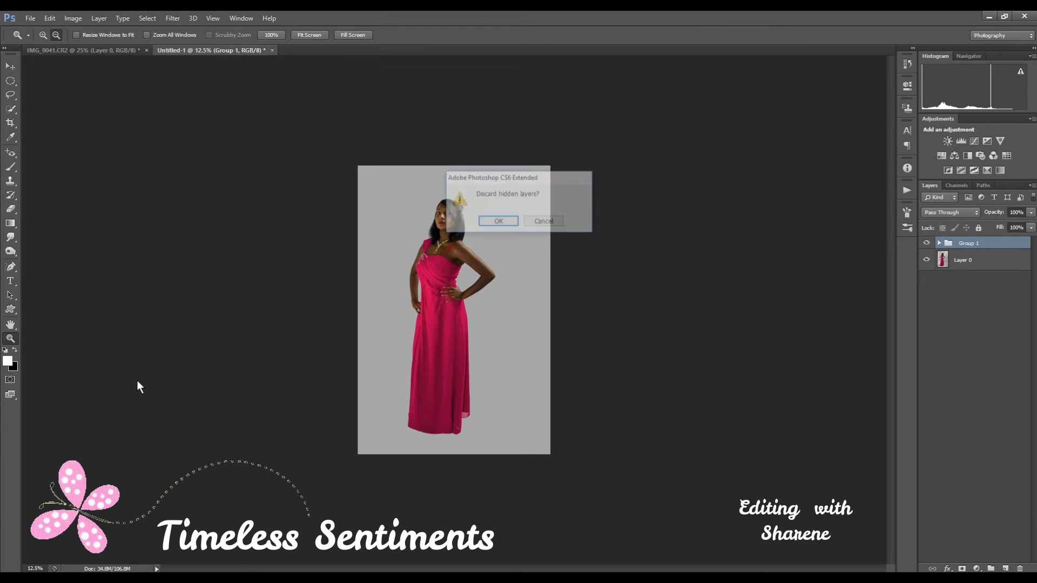
click(497, 222)
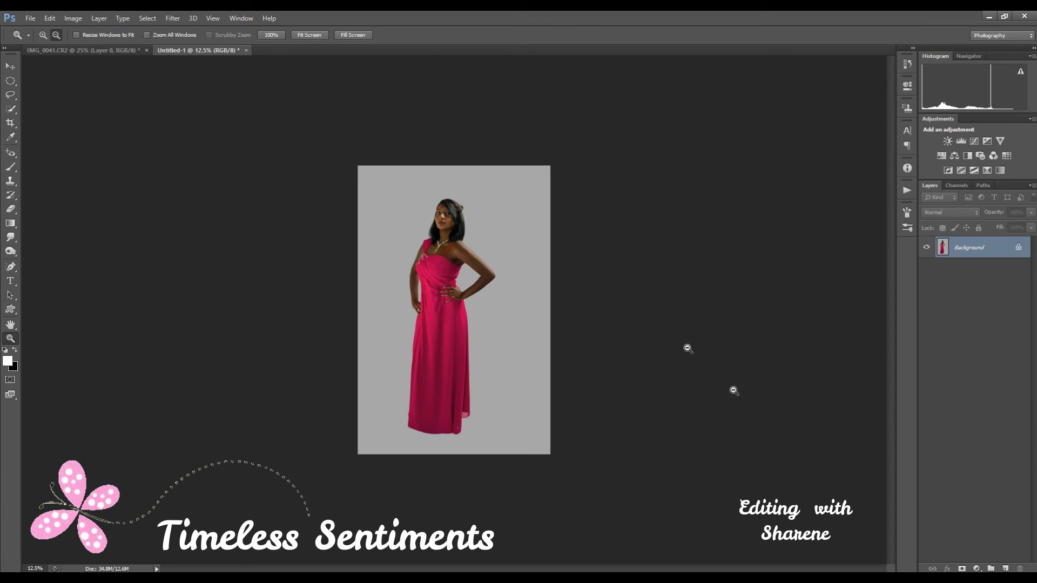